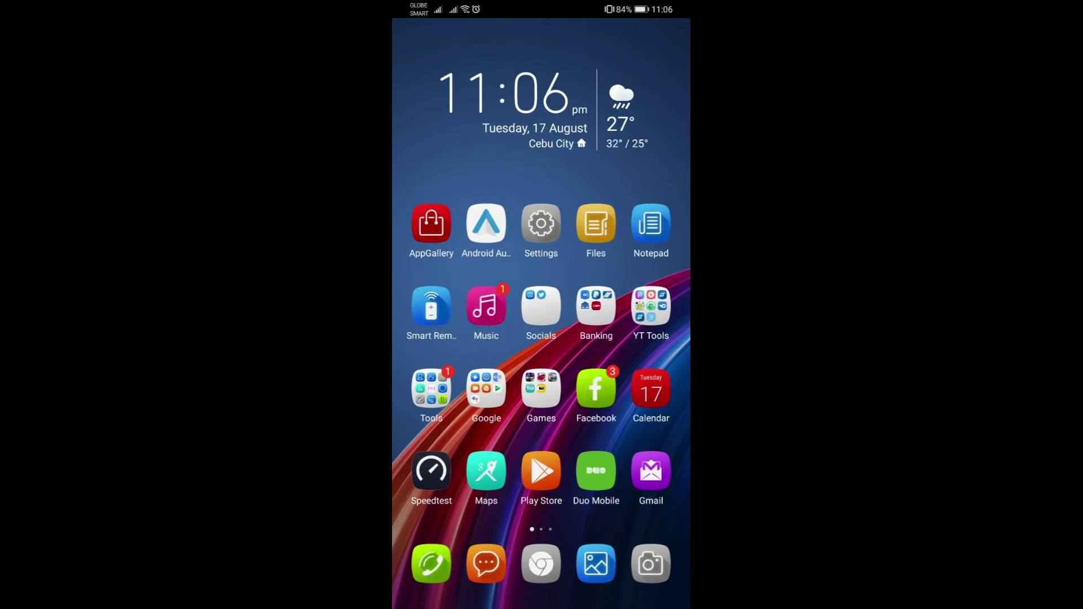
scroll(540, 305, "right", 5)
scroll(541, 305, "right", 5)
Open Folder 3 to reveal Gspace, Chrome, Google Maps, YouTube and Rave.
left_click(596, 141)
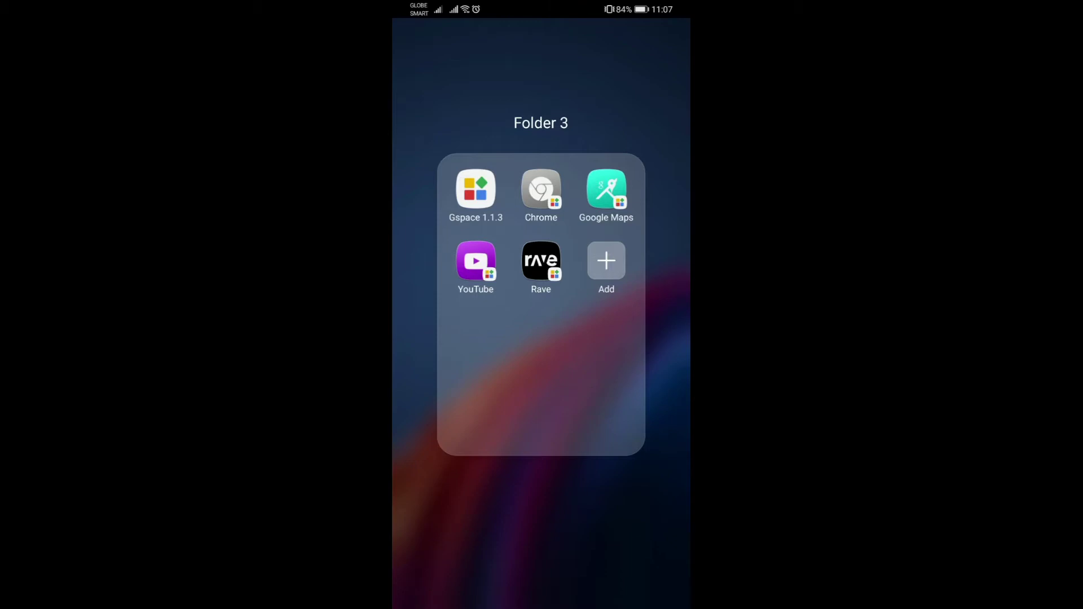
Close Folder 3, swipe to the third home page and enter home screen editing mode.
key("Escape")
left_click_drag(457, 339, 644, 339)
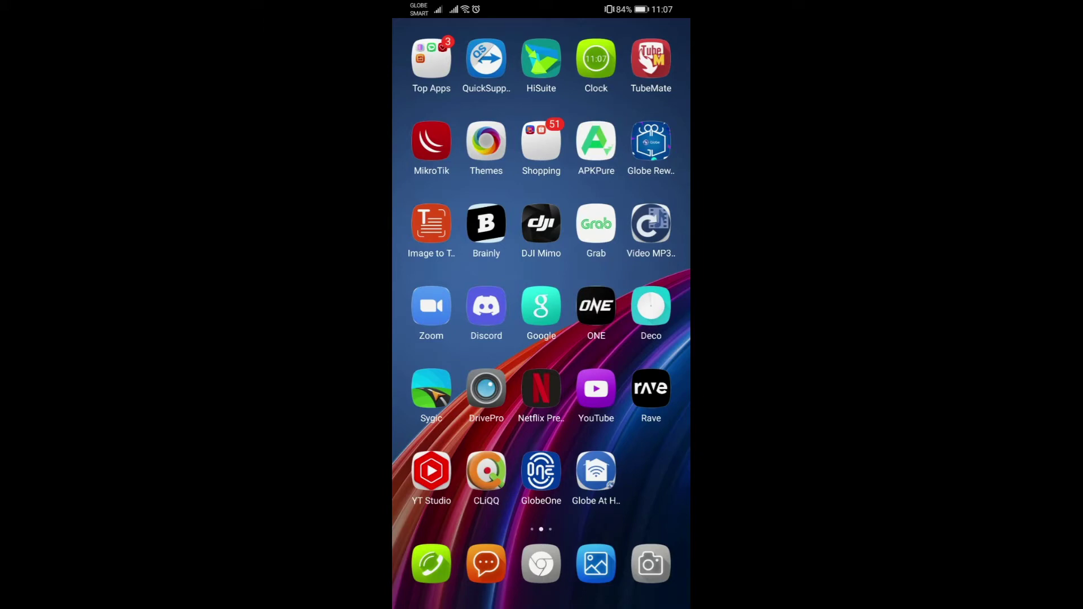
mouse_move(457, 339)
left_mouse_down()
mouse_move(643, 338)
mouse_move(458, 339)
left_mouse_up()
left_click_drag(644, 338, 457, 339)
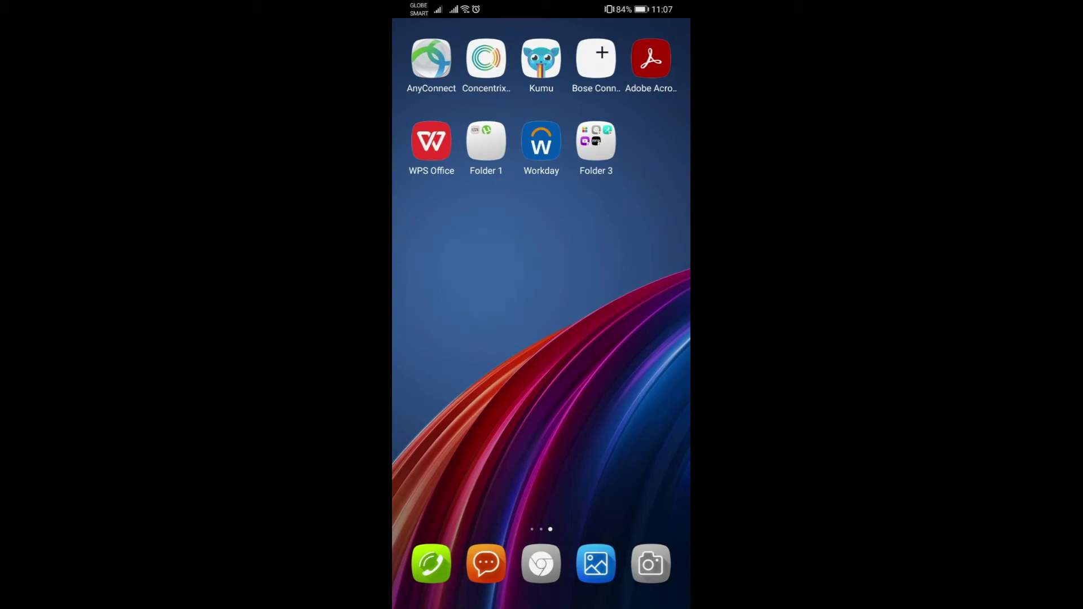
left_click_drag(580, 440, 542, 373)
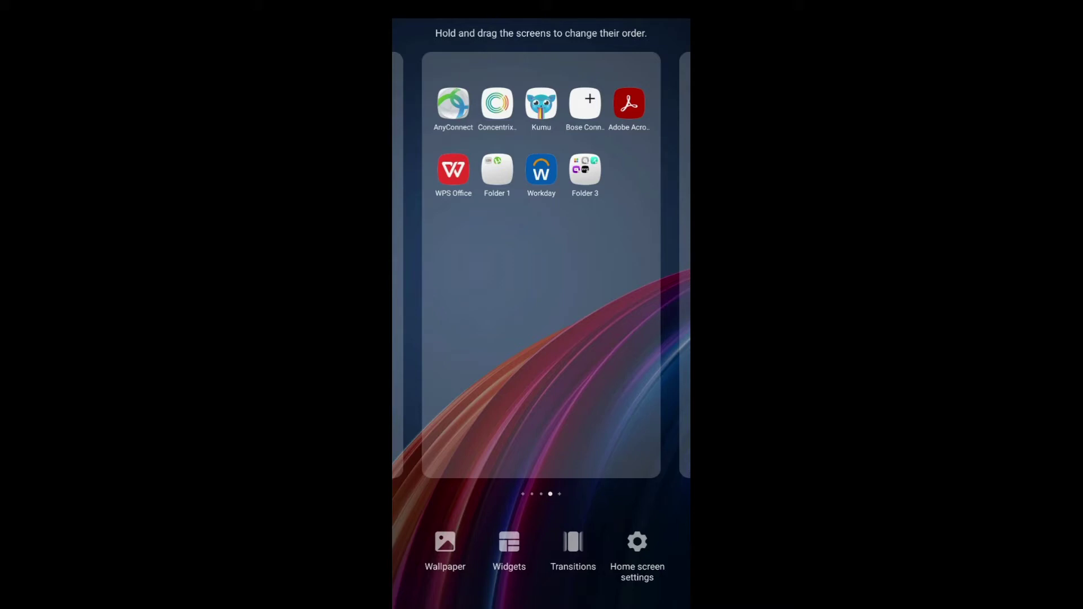
left_click(530, 387)
left_click_drag(581, 440, 541, 372)
From the Widgets list, drag the Shortcut Maker widget onto the home page.
left_click(510, 551)
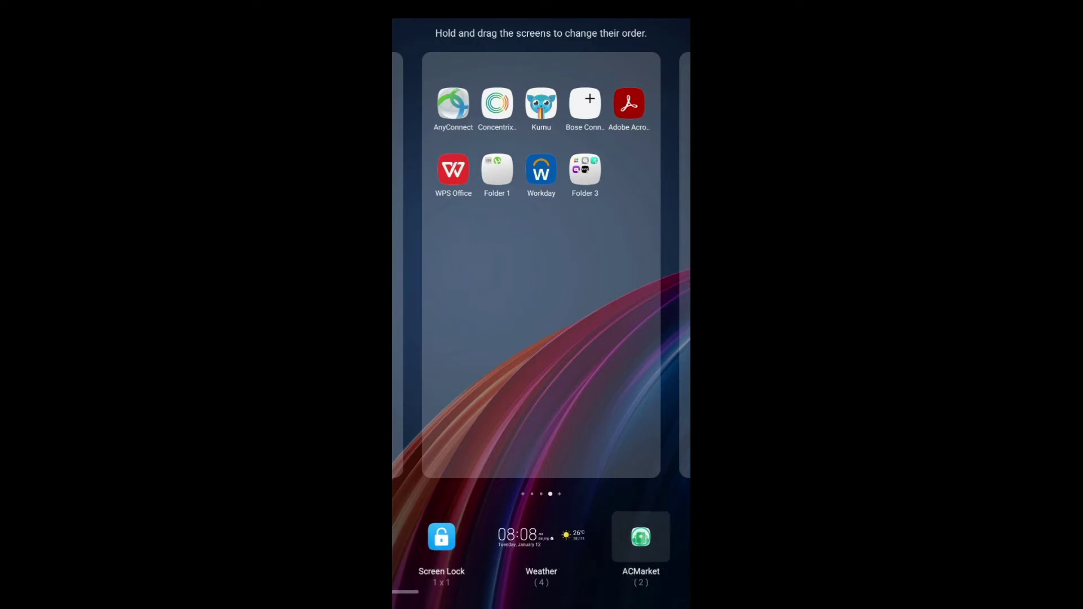
left_click_drag(631, 543, 441, 542)
left_click_drag(587, 546, 441, 542)
left_click_drag(631, 542, 593, 533)
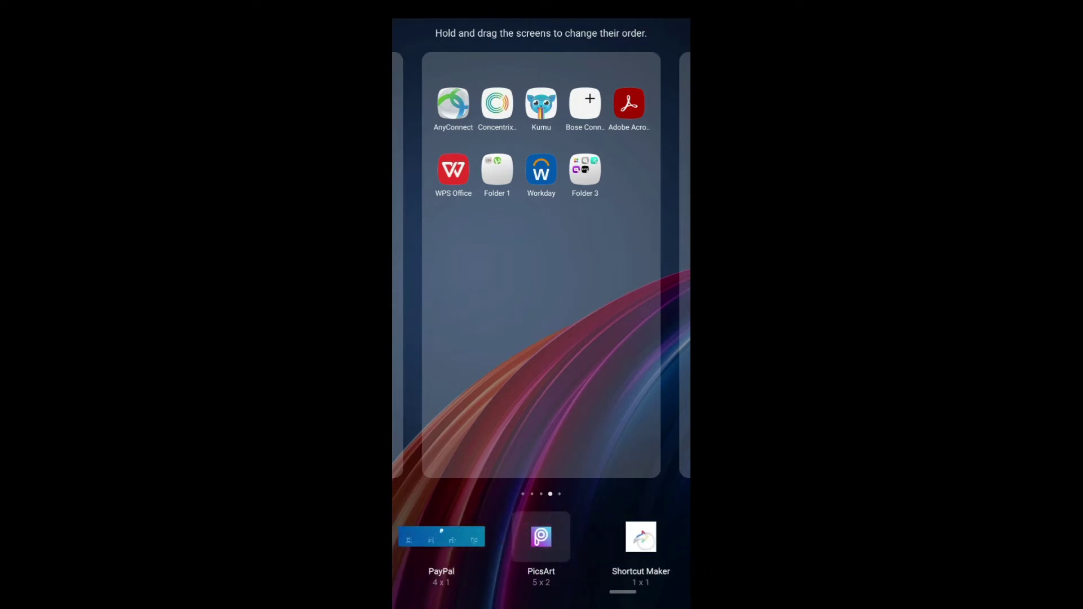
mouse_move(640, 537)
left_mouse_down()
mouse_move(561, 355)
mouse_move(528, 359)
mouse_move(544, 341)
mouse_move(532, 349)
mouse_move(535, 317)
mouse_move(535, 358)
mouse_move(556, 368)
mouse_move(561, 348)
mouse_move(552, 362)
left_mouse_up()
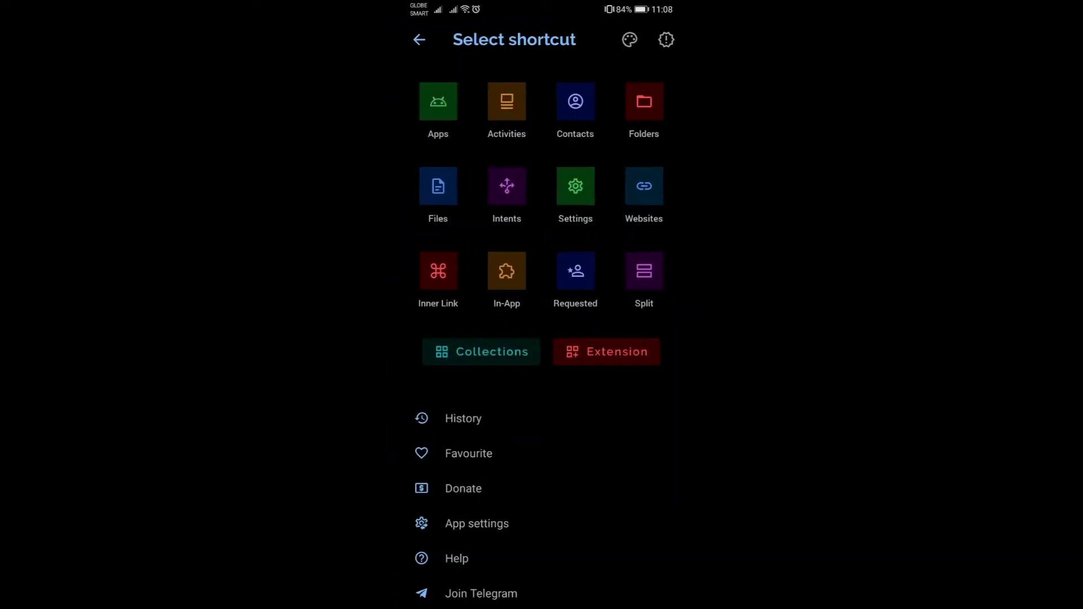
Show Shortcut Maker's History and refresh the list from its overflow menu.
left_click(463, 418)
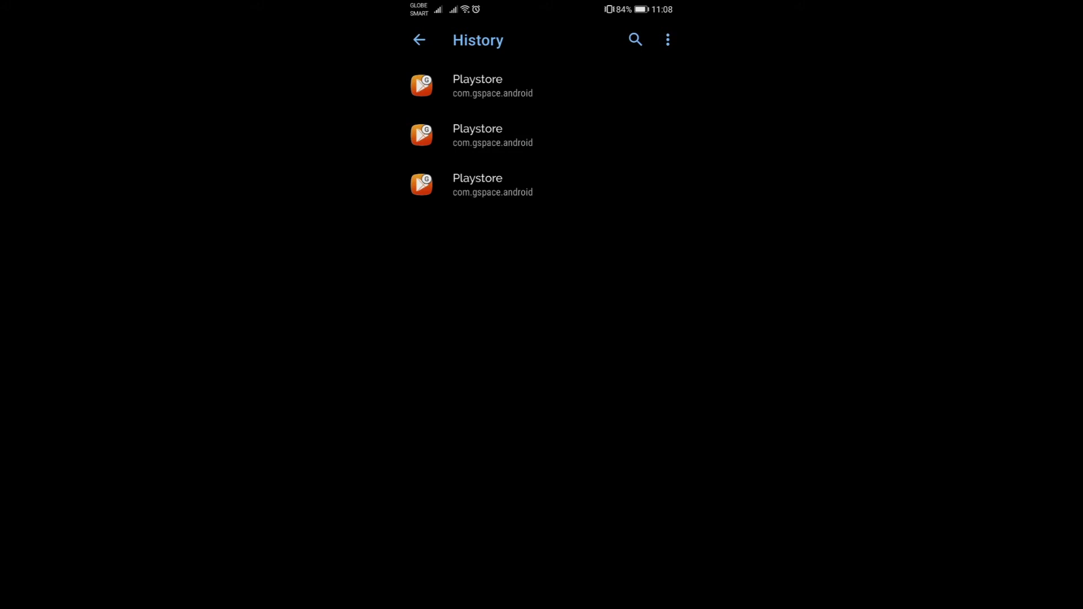
left_click(669, 39)
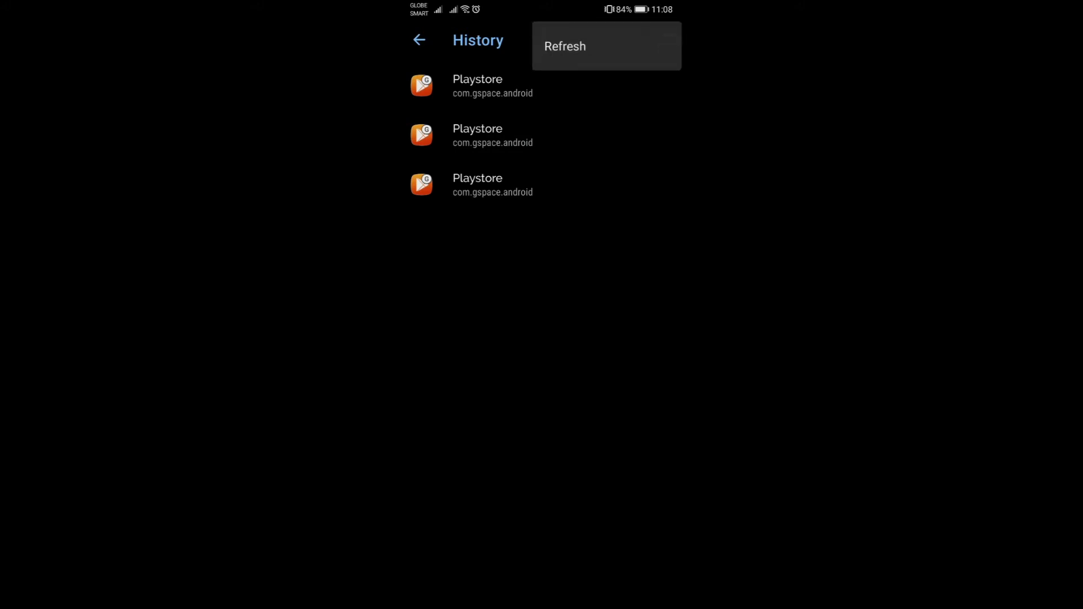
left_click(584, 46)
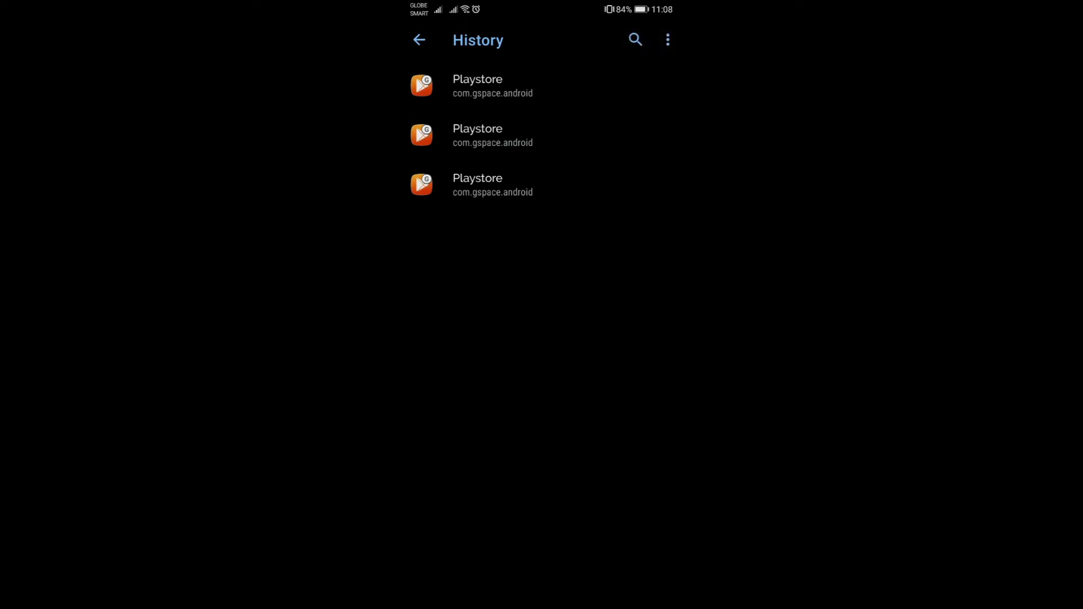
left_click(606, 481)
left_click(616, 442)
Delete all three Playstore history entries, confirming Yes each time, leaving No items.
left_click(468, 91)
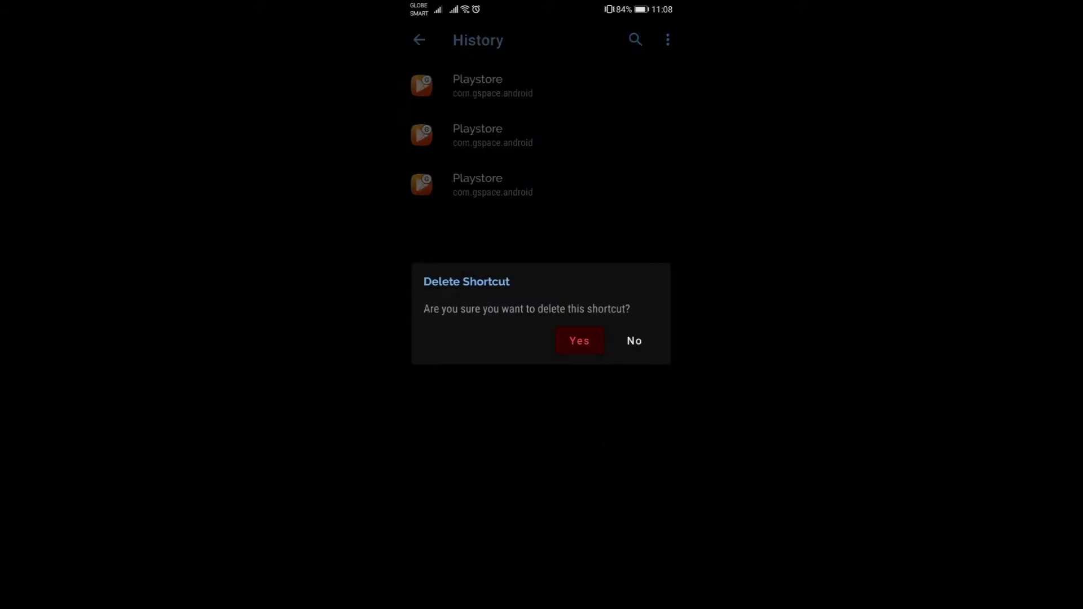
left_click(579, 340)
left_click(461, 96)
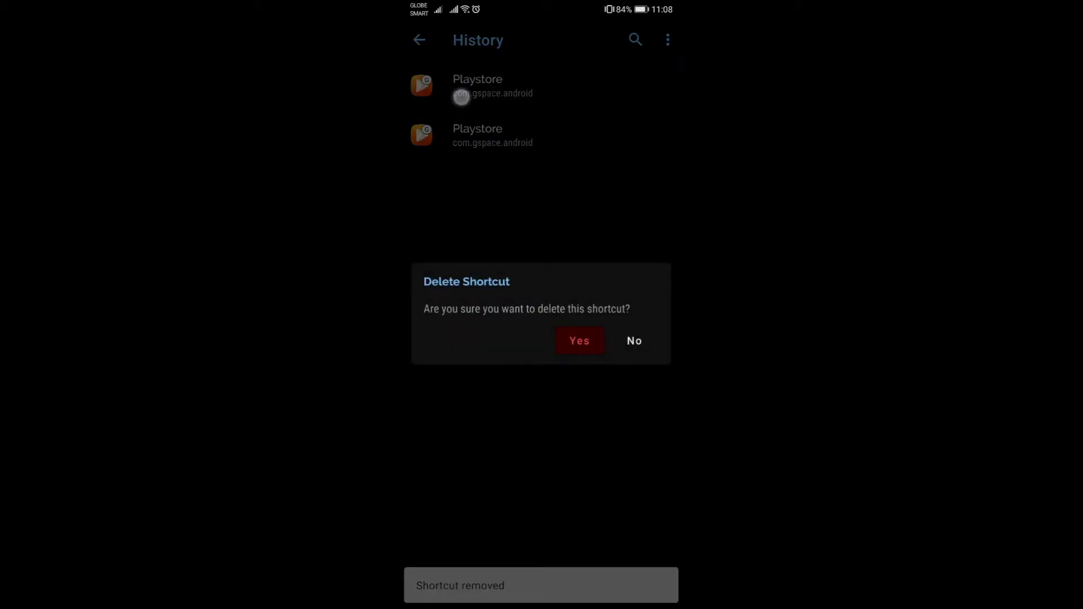
left_click(579, 340)
left_click(466, 93)
left_click(583, 341)
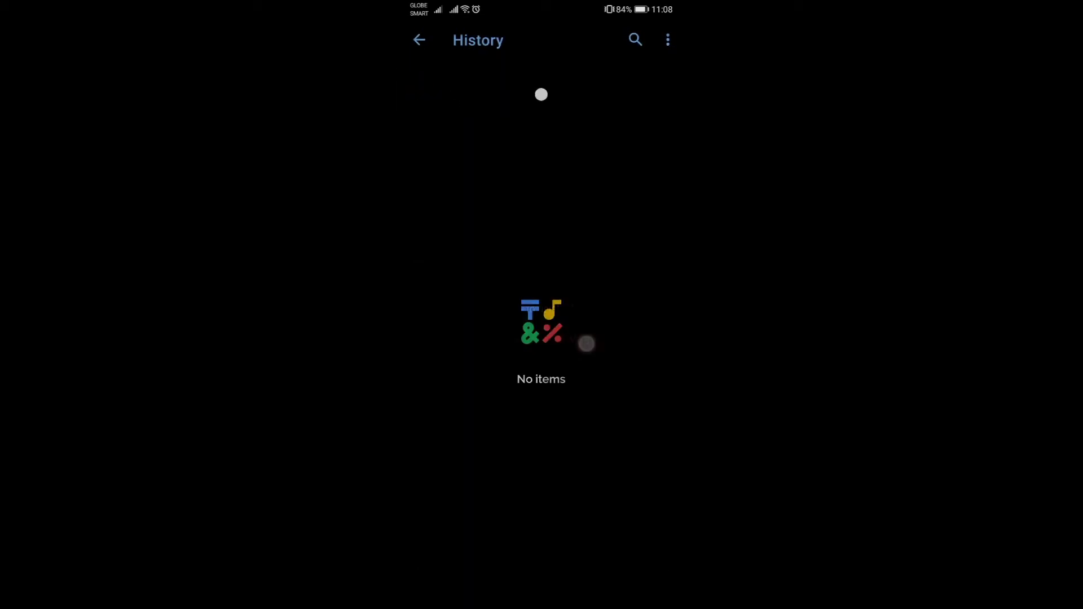
left_click(629, 439)
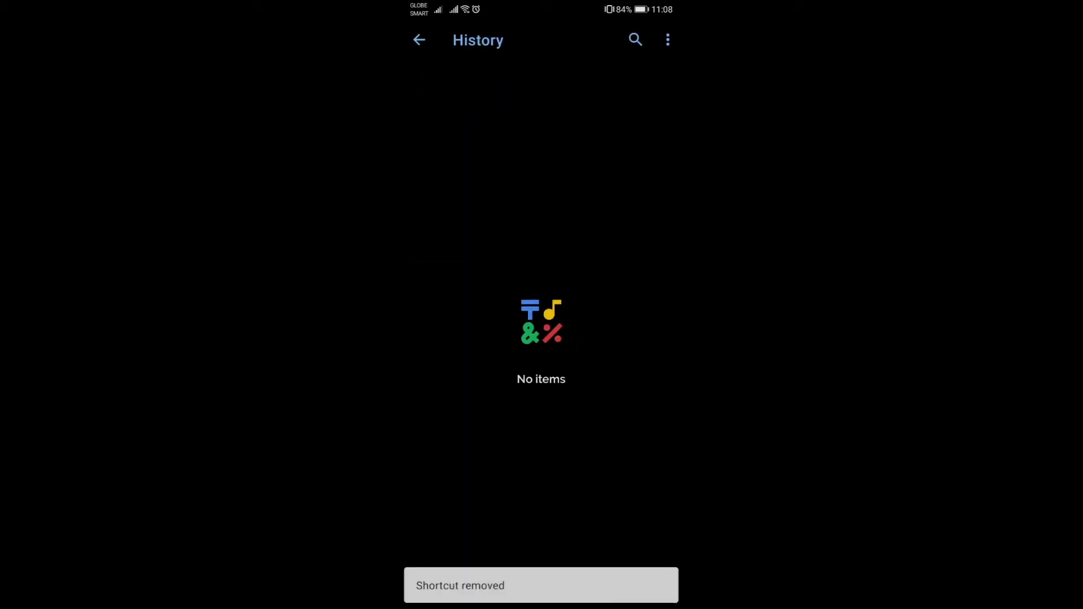
Back out of Shortcut Maker and return to the first home screen page.
left_click_drag(687, 444, 612, 450)
left_click_drag(687, 411, 621, 411)
left_click_drag(542, 430, 634, 431)
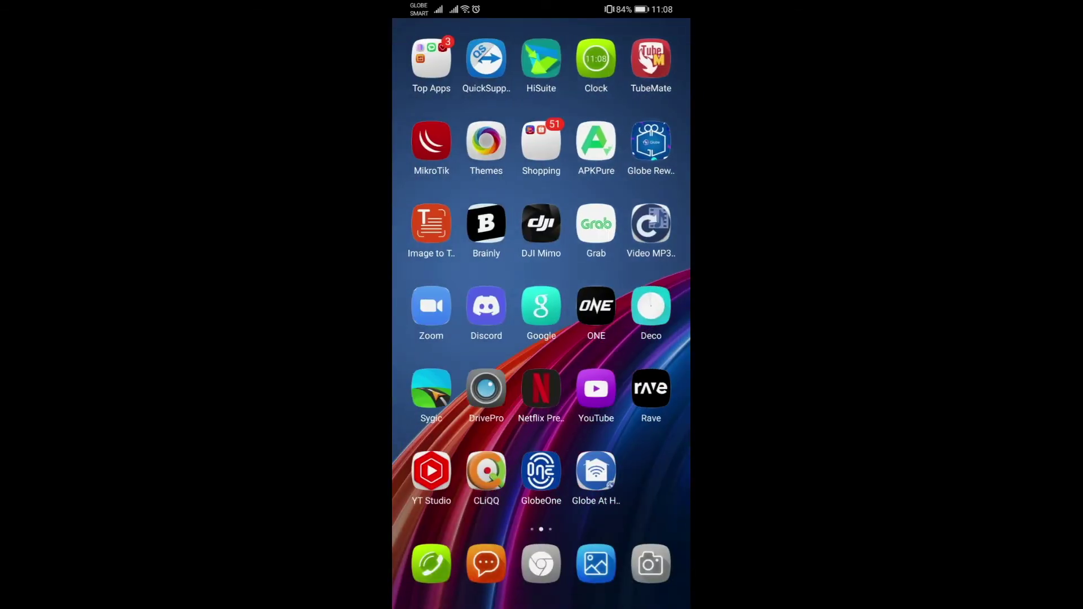
left_click_drag(508, 432, 626, 431)
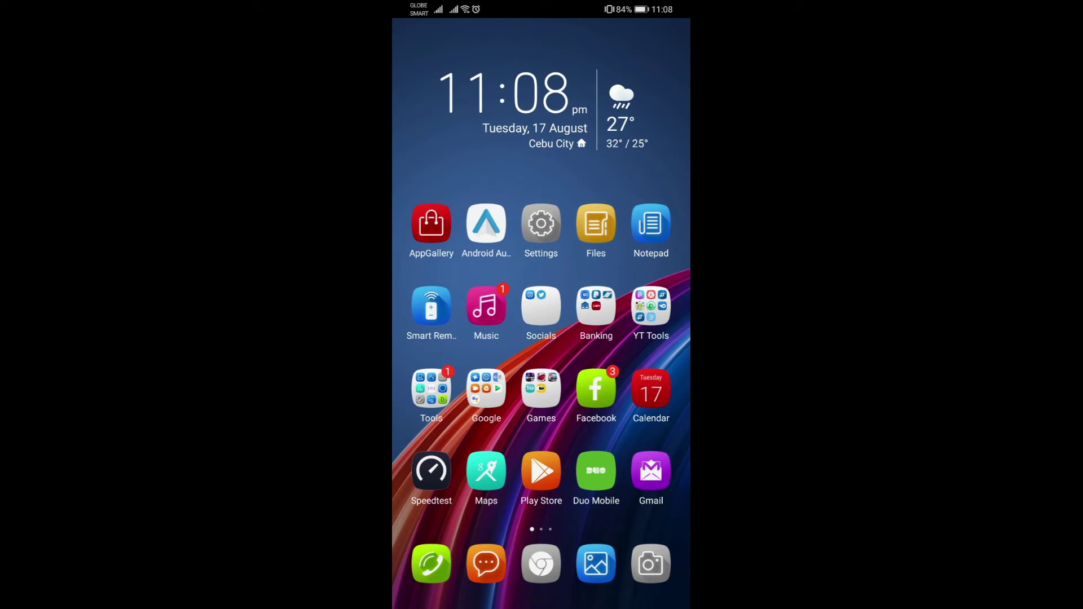
mouse_move(627, 431)
left_mouse_down()
mouse_move(457, 431)
mouse_move(626, 431)
left_mouse_up()
In Files, browse Phone > Download > Gspace 1.1.3 Mod, listing PlayStore.smf and shortcuts.smf.
left_click(596, 223)
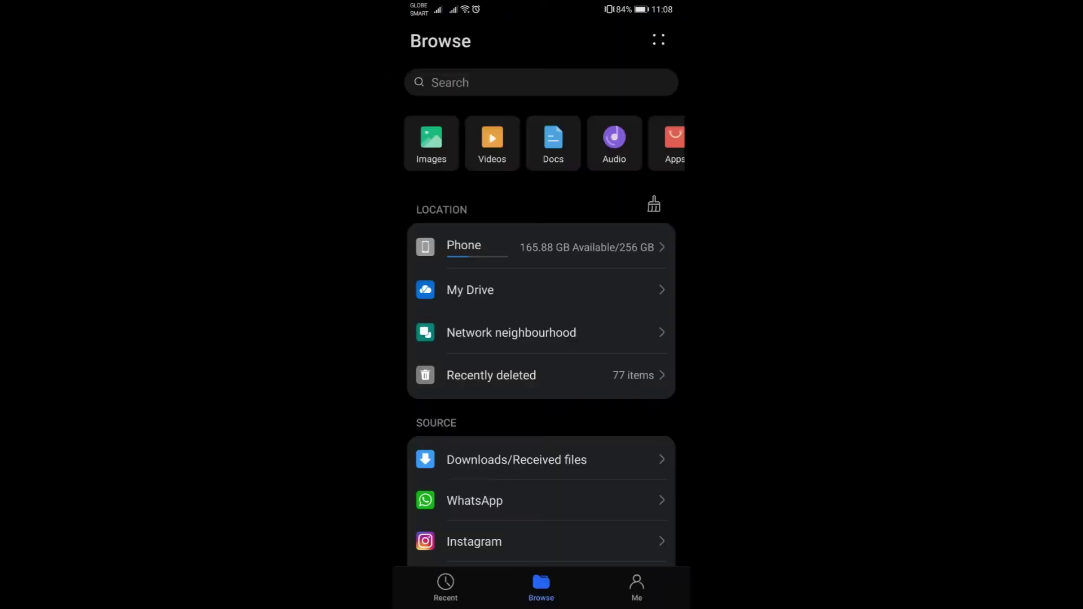
left_click_drag(624, 454, 630, 357)
left_click(466, 208)
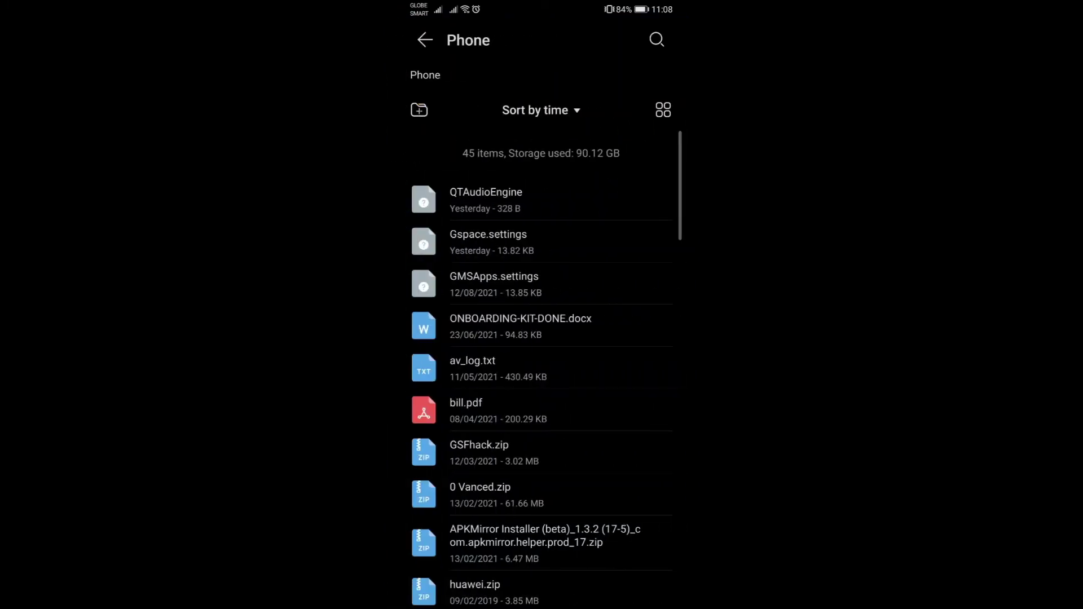
mouse_move(632, 497)
left_mouse_down()
mouse_move(598, 462)
mouse_move(607, 494)
mouse_move(614, 464)
mouse_move(630, 522)
mouse_move(612, 463)
left_mouse_up()
left_click(627, 316)
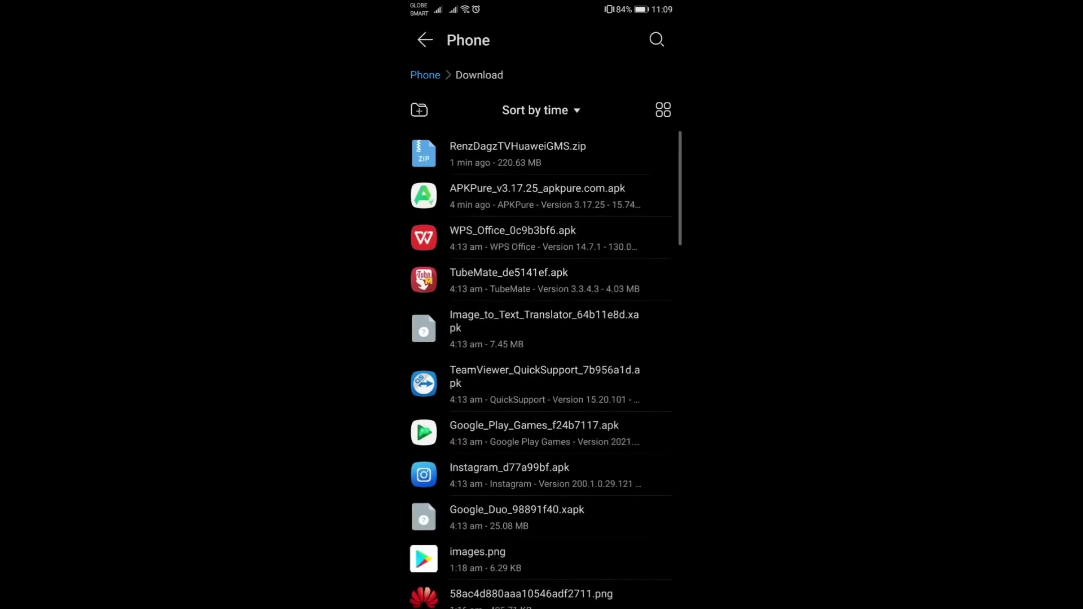
scroll(635, 357, "down", 15)
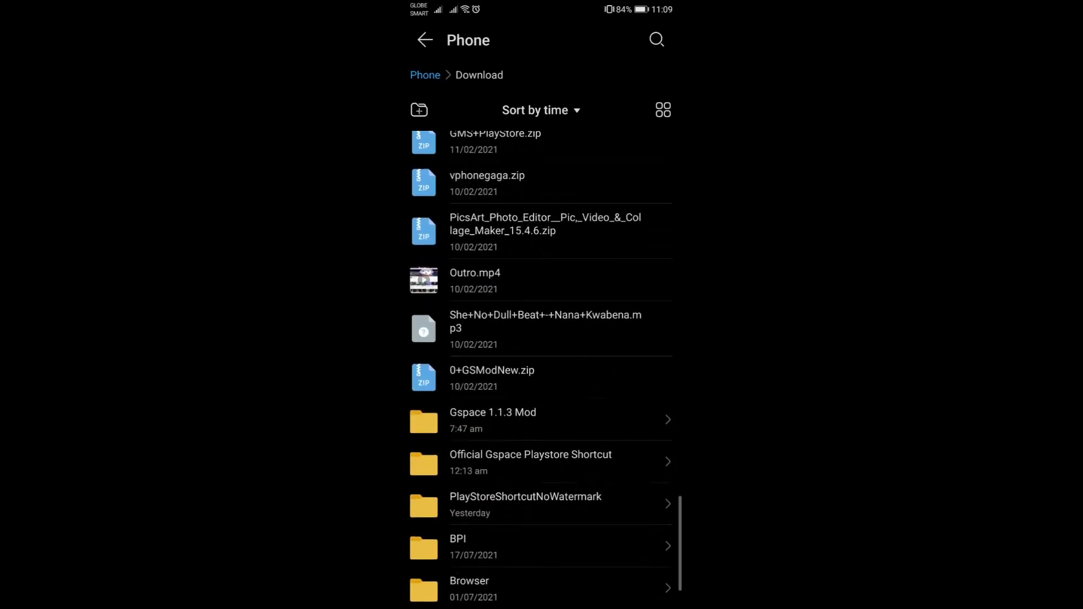
left_click(573, 419)
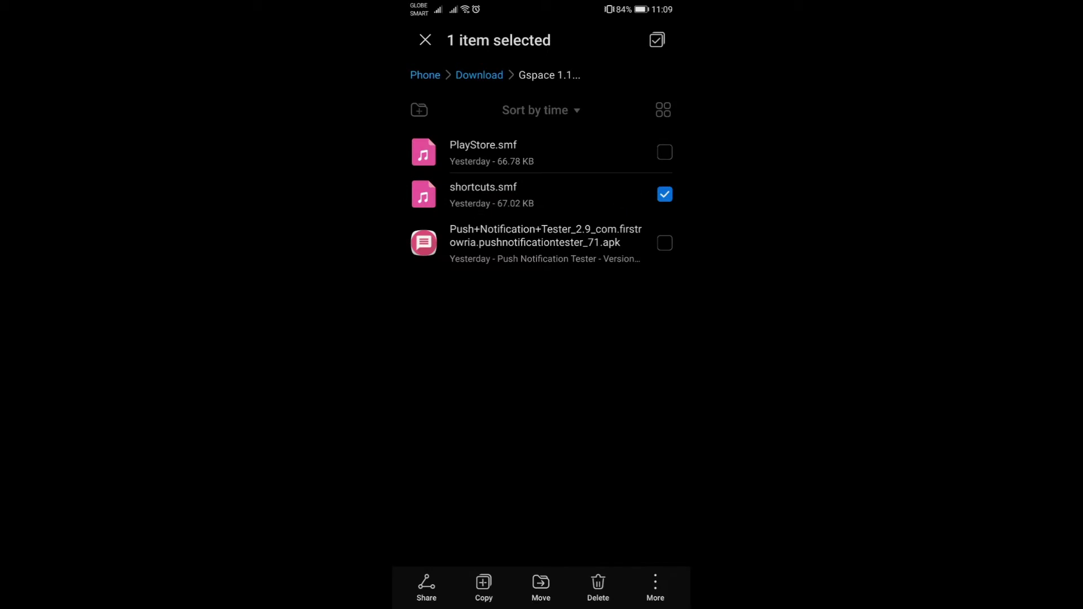
Rename PlayStore.smf to PlayStore.shortcut and accept the extension-change warning.
left_click(665, 194)
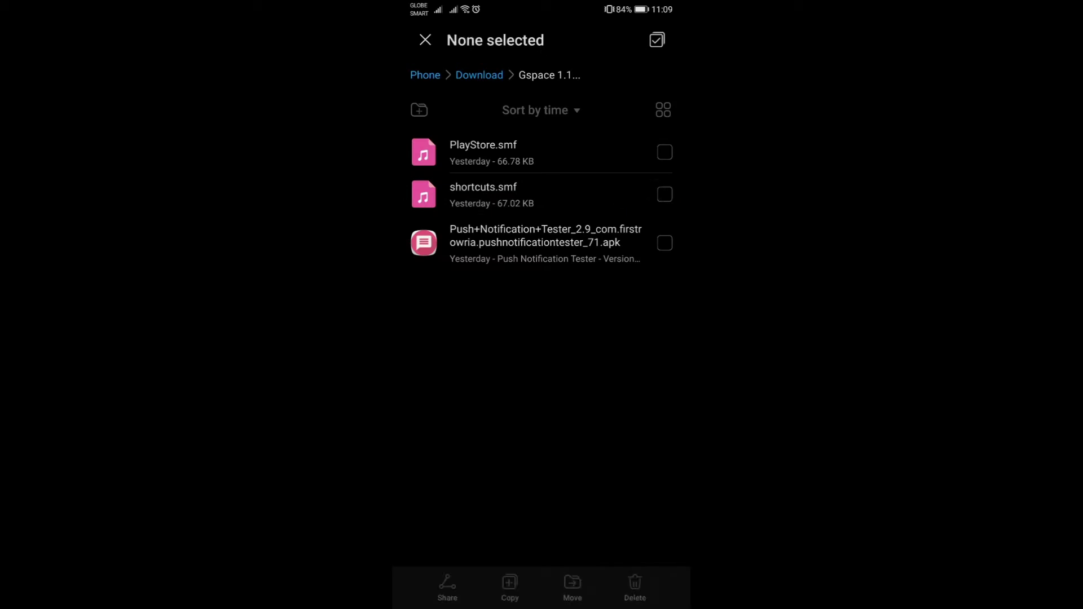
left_click(665, 152)
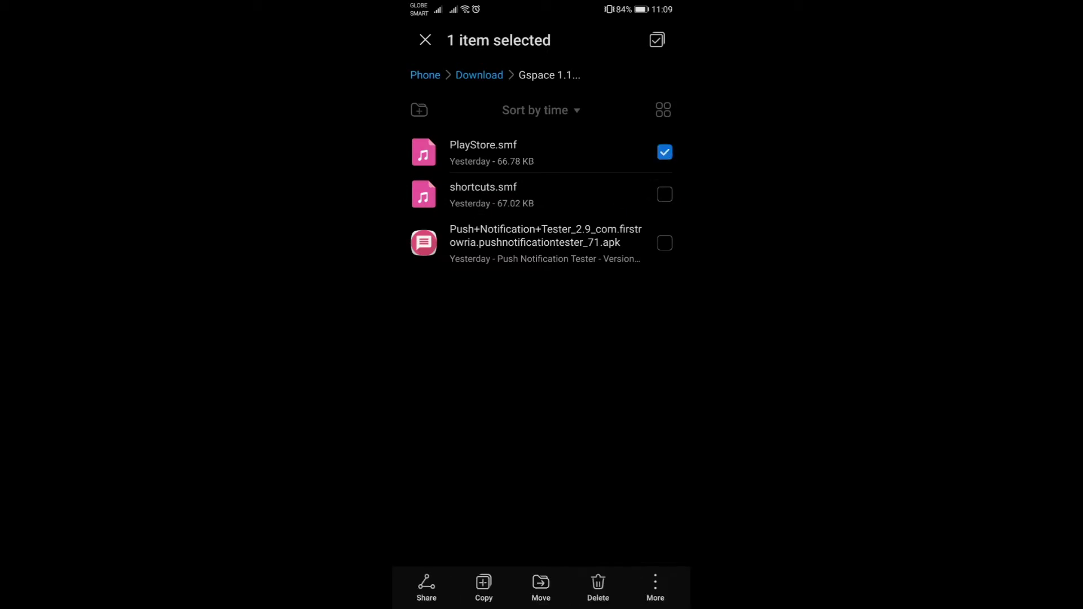
left_click(656, 588)
left_click(615, 278)
left_click(565, 292)
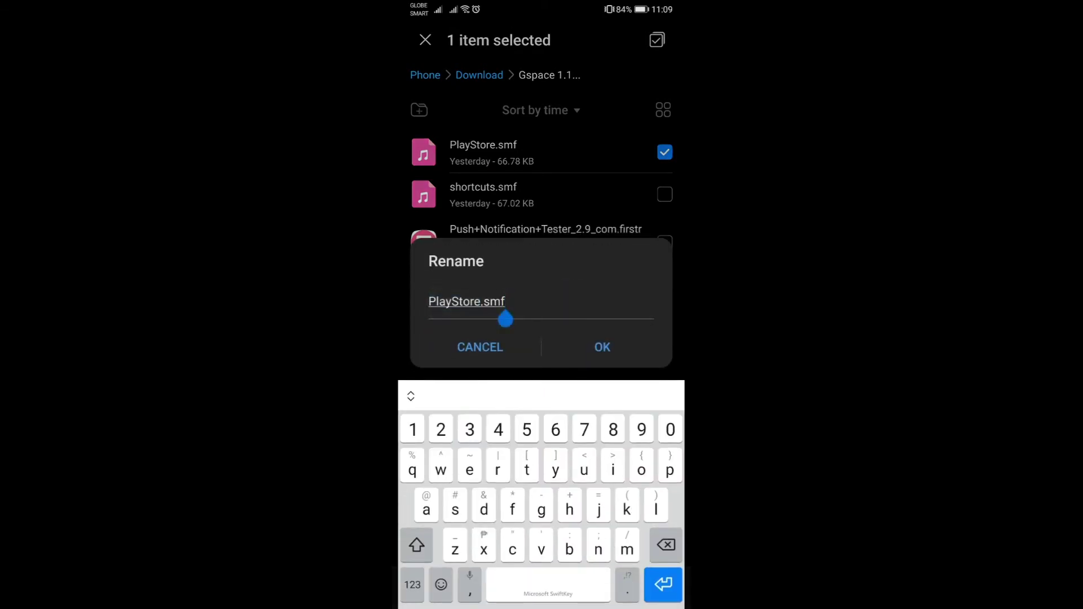
key("BackSpace")
key("BackSpace")
type("hortcut")
left_click(602, 347)
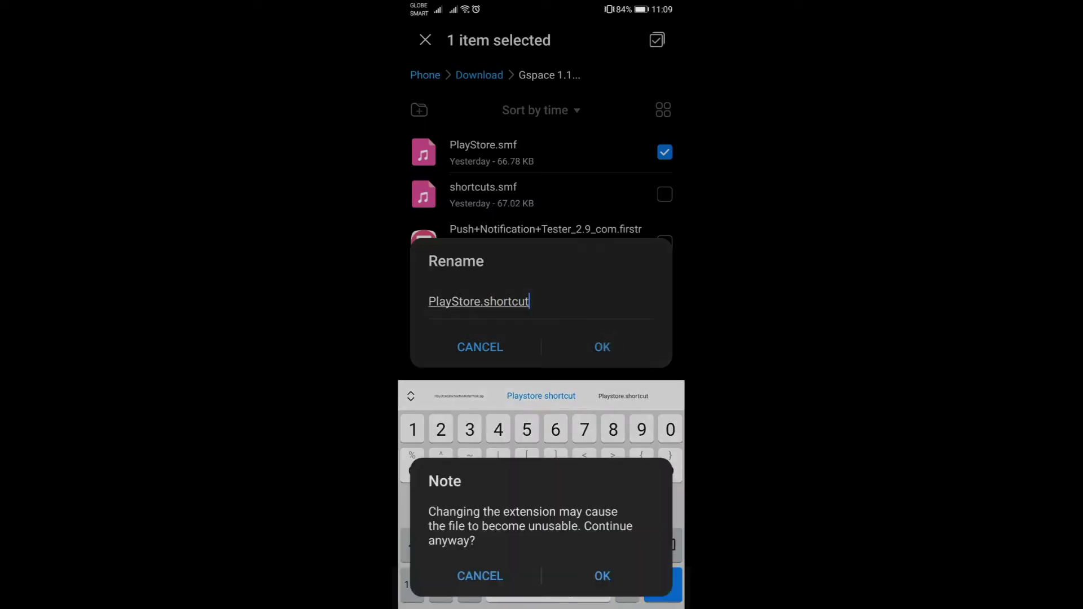
left_click(602, 576)
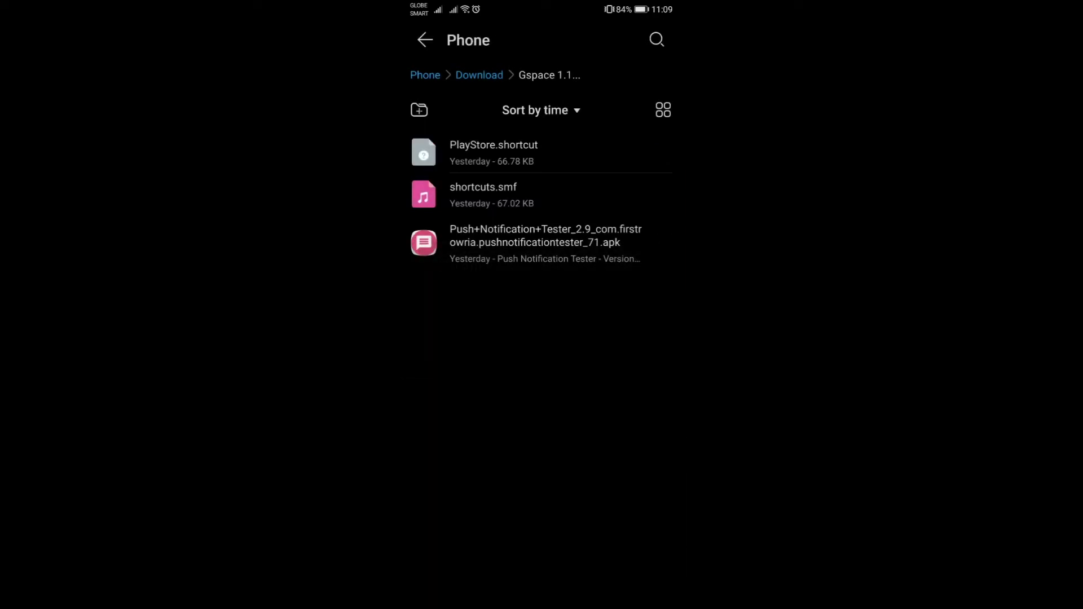
Dismiss the 'Complete action using' chooser for PlayStore.shortcut and swipe home out of Files.
left_click(489, 149)
left_click(573, 578)
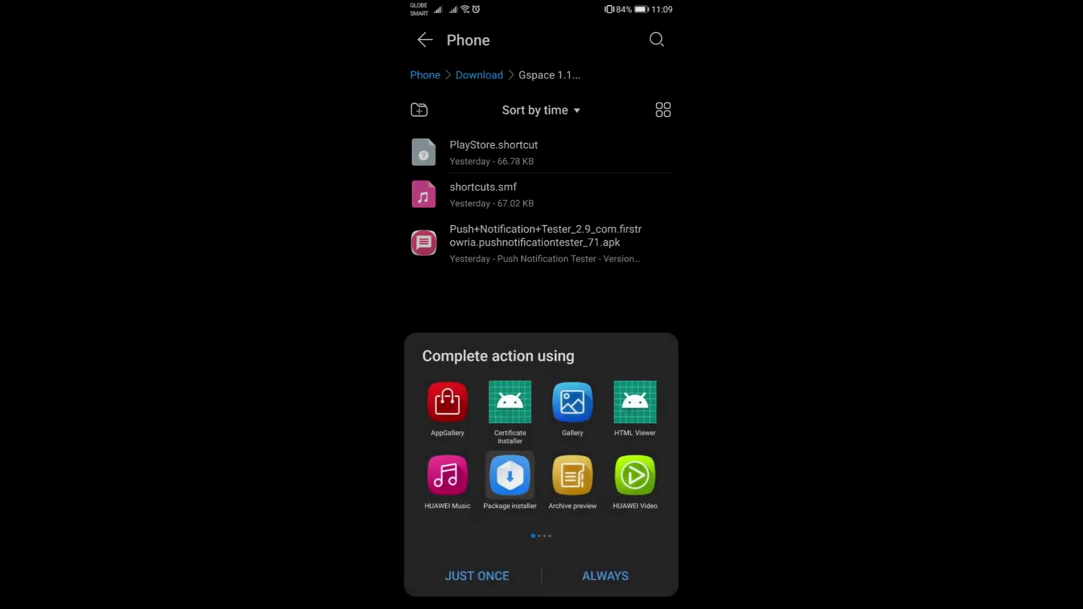
mouse_move(626, 463)
left_mouse_down()
mouse_move(475, 466)
mouse_move(643, 470)
left_mouse_up()
left_click_drag(573, 472, 643, 472)
left_click_drag(622, 591, 622, 382)
mouse_move(627, 340)
left_mouse_down()
mouse_move(457, 339)
mouse_move(627, 339)
left_mouse_up()
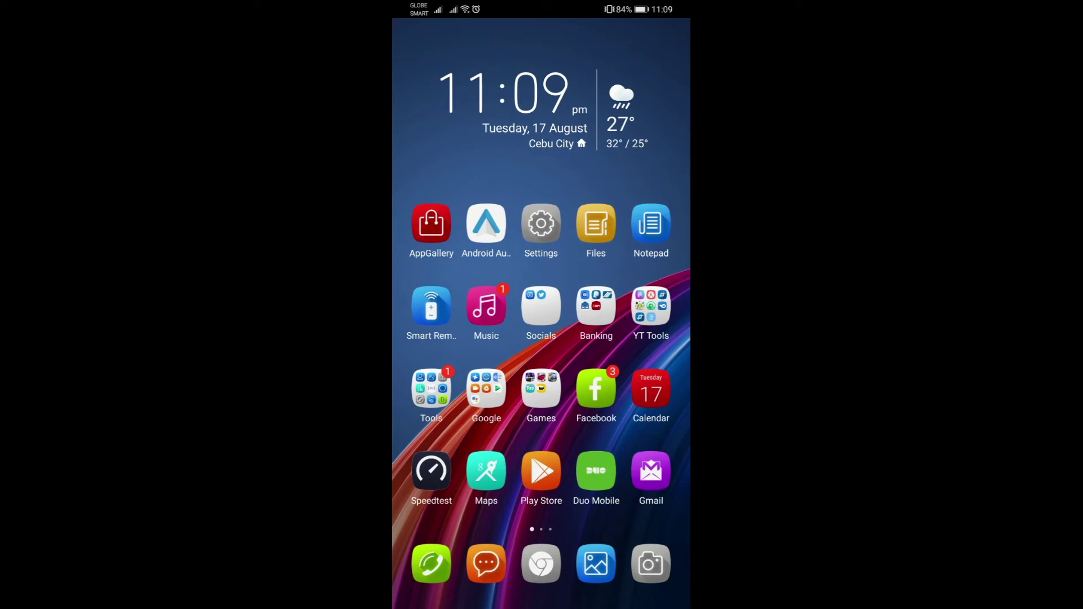
Launch Shortcut Maker from the Tools folder, go to History and choose Restore from the overflow menu.
left_click(431, 390)
left_click_drag(610, 382, 474, 381)
left_click(475, 261)
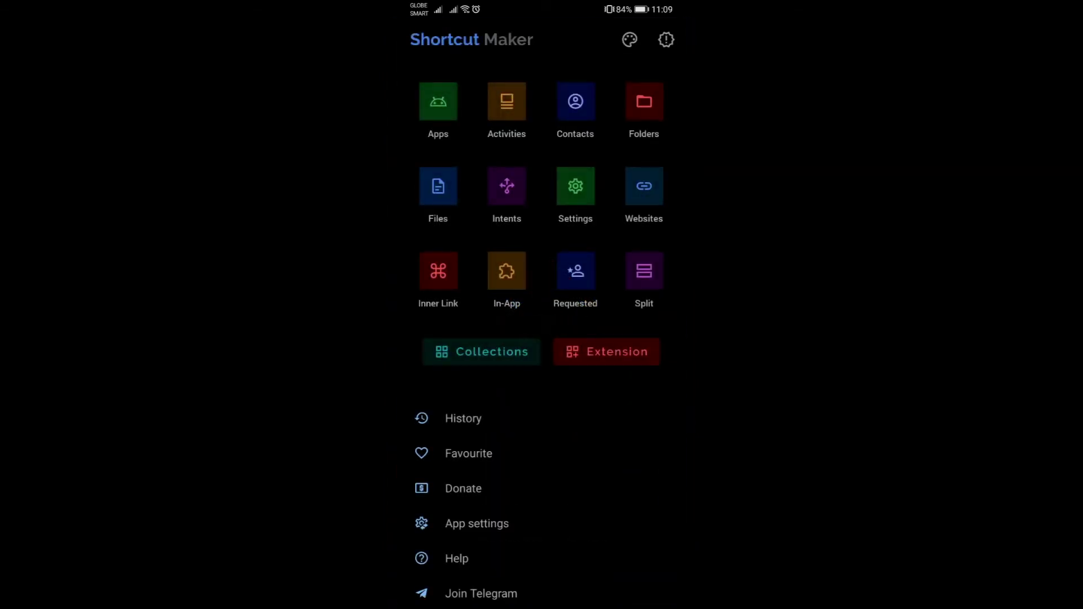
left_click(513, 423)
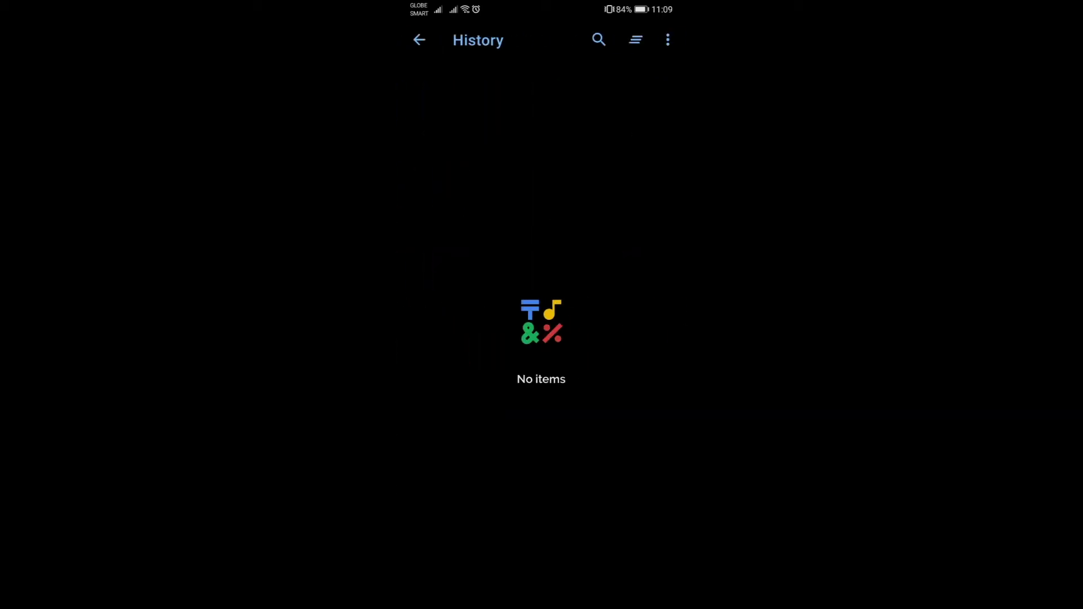
left_click(668, 40)
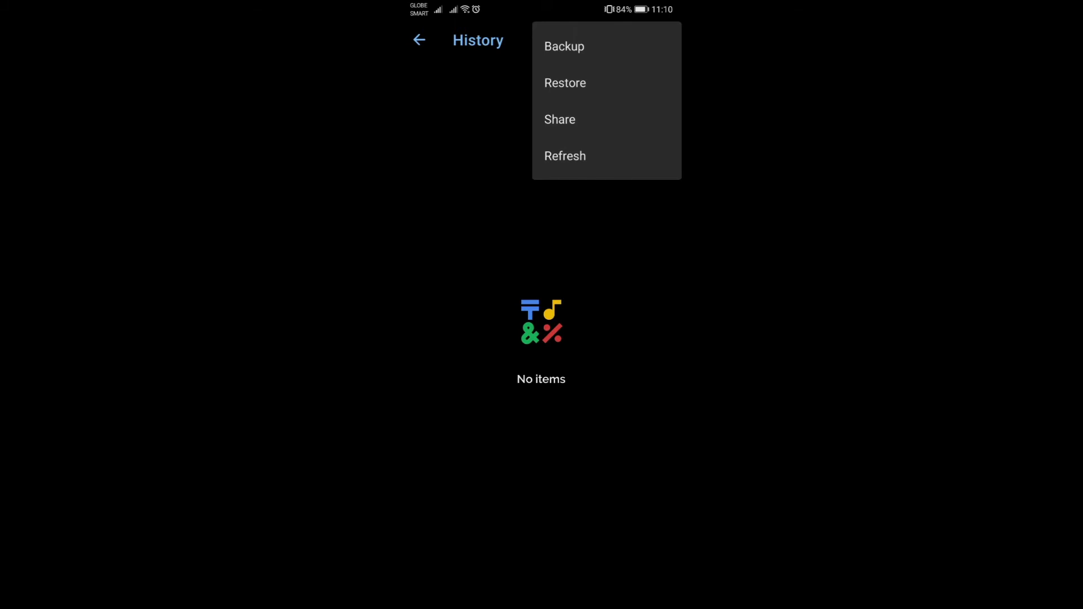
left_click(565, 83)
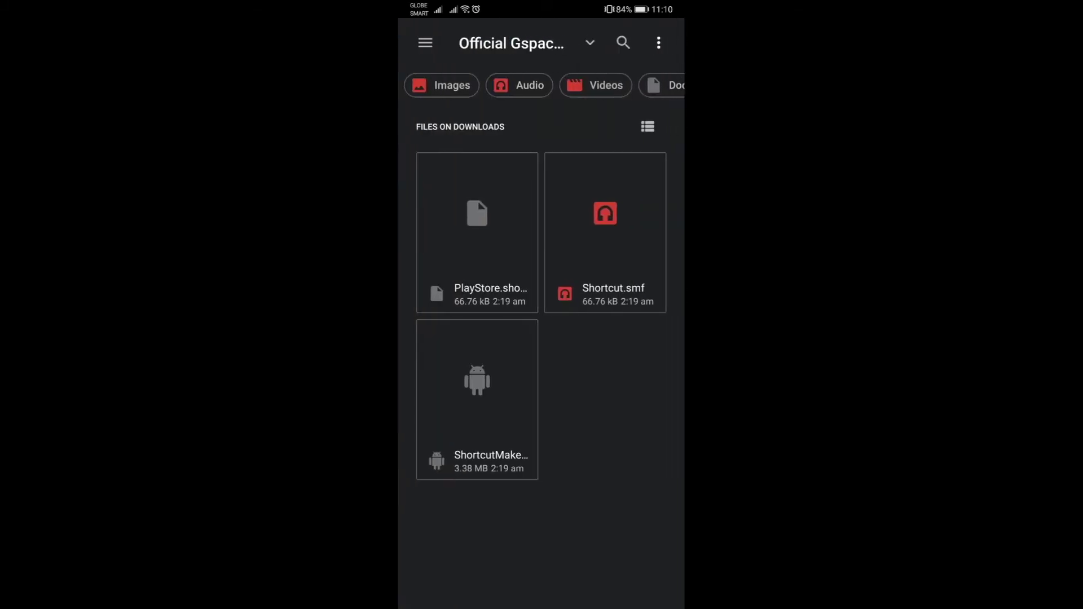
In the restore picker, switch to Downloads and open the Gspace 1.1.3 folder.
left_click(587, 42)
left_click(560, 38)
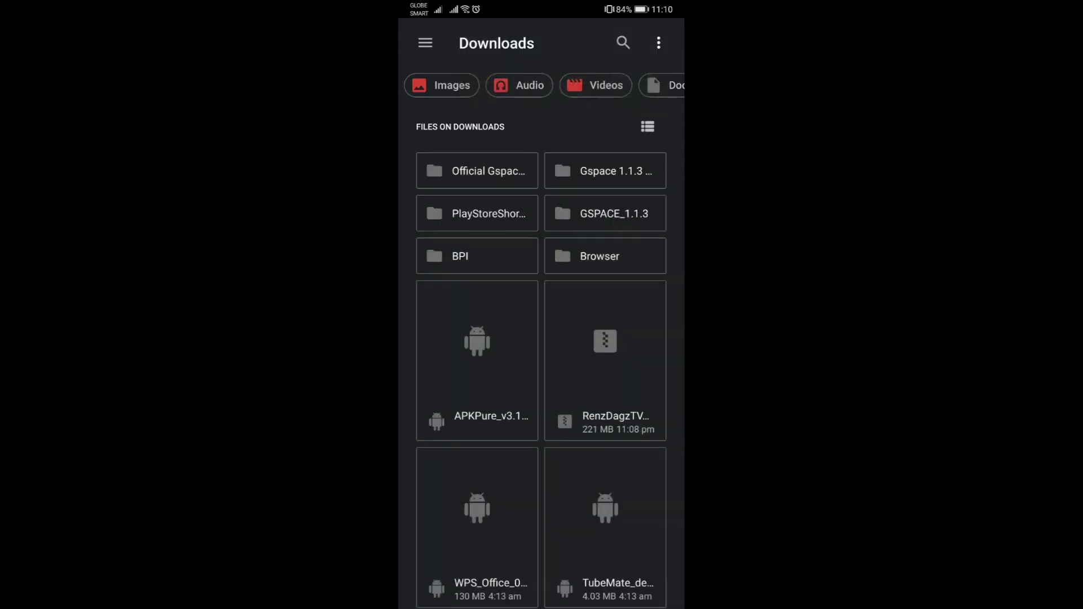
scroll(641, 452, "down", 10)
scroll(605, 321, "down", 10)
scroll(624, 317, "down", 10)
scroll(645, 304, "down", 10)
scroll(645, 304, "up", 10)
scroll(605, 339, "up", 10)
left_click(605, 170)
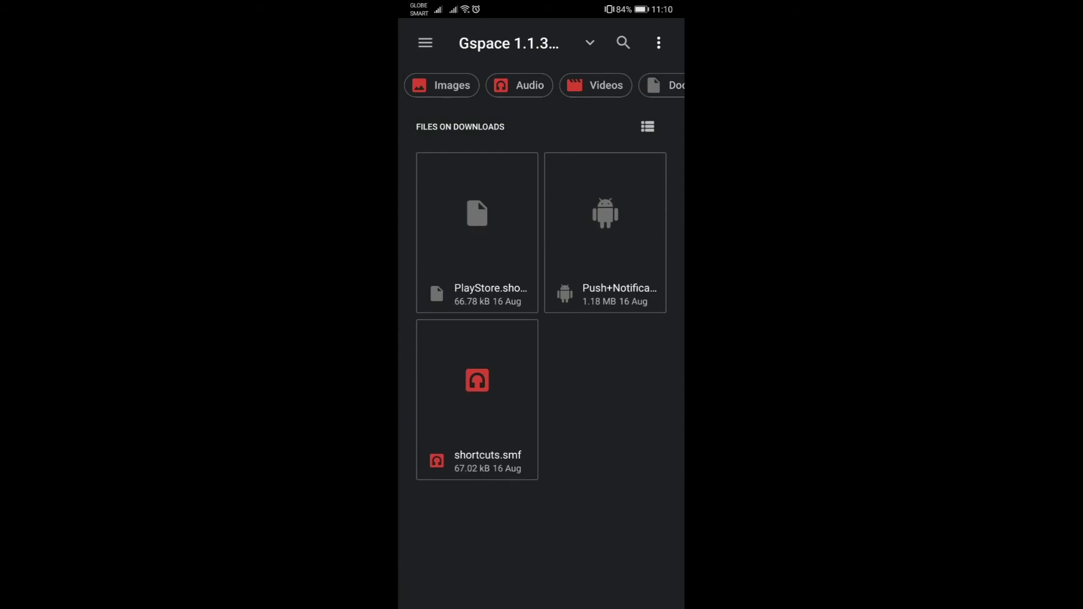
Restore shortcuts.smf, then create and ADD the Playstore shortcut to the home screen.
left_click(494, 413)
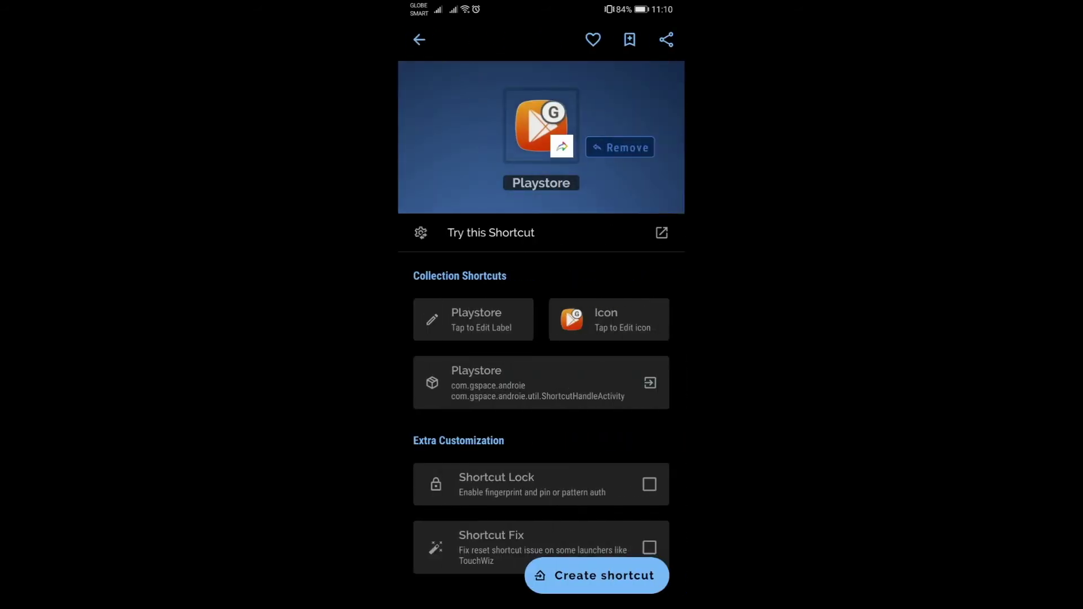
left_click(597, 576)
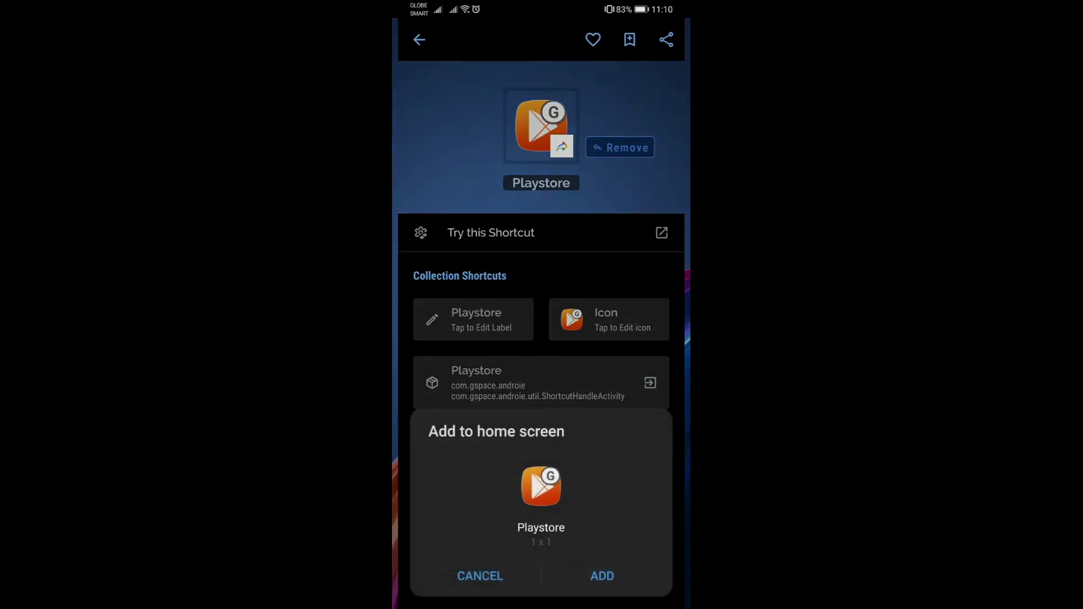
left_click(601, 575)
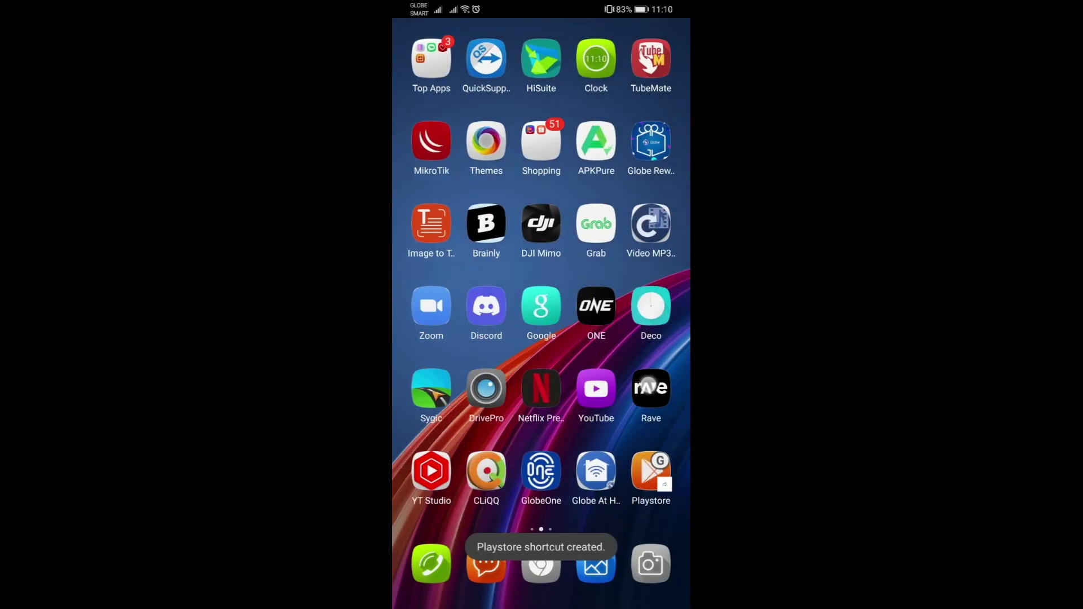
Drag the new Playstore icon up beside Folder 3 on the third home page.
mouse_move(627, 339)
left_mouse_down()
mouse_move(457, 339)
mouse_move(626, 339)
left_mouse_up()
left_click_drag(652, 474, 658, 385)
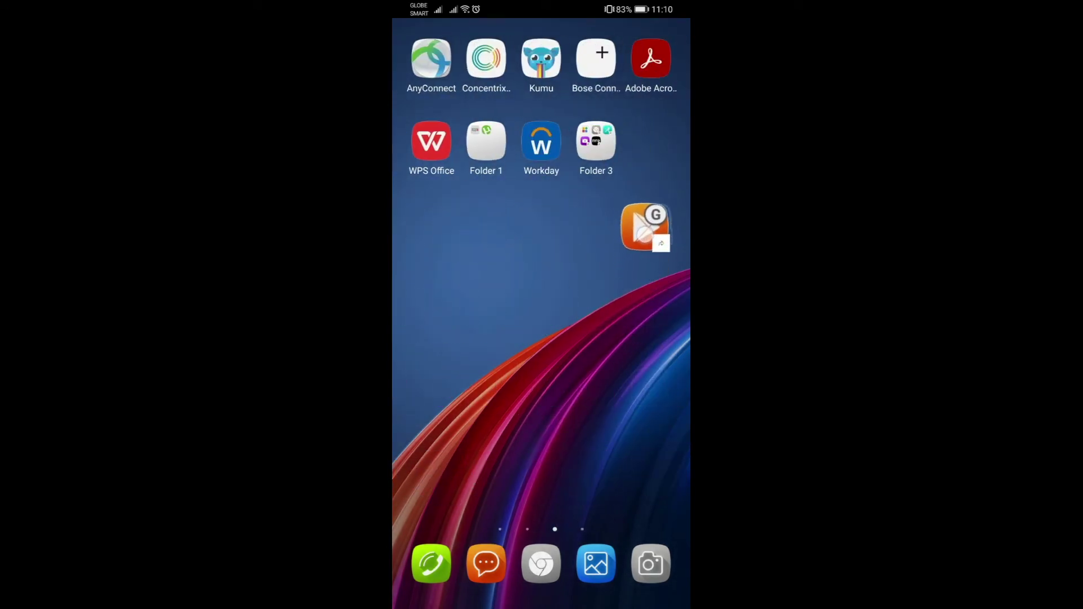
left_click_drag(659, 384, 651, 144)
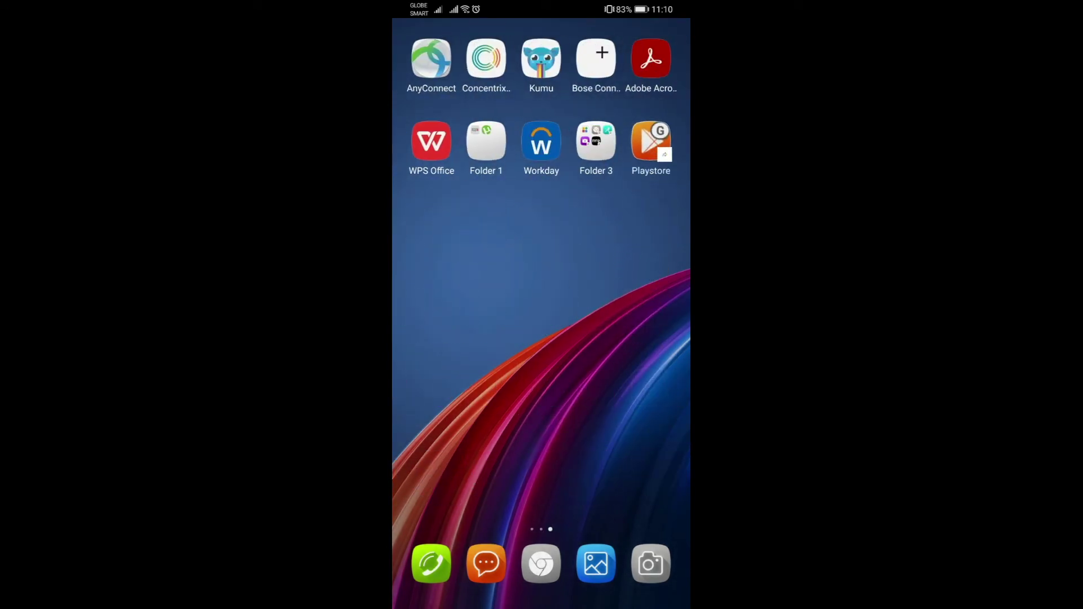
mouse_move(457, 339)
left_mouse_down()
mouse_move(626, 338)
mouse_move(457, 339)
left_mouse_up()
Enter editing mode and drag another Shortcut Maker 1x1 widget onto the home page.
left_click_drag(593, 452, 559, 412)
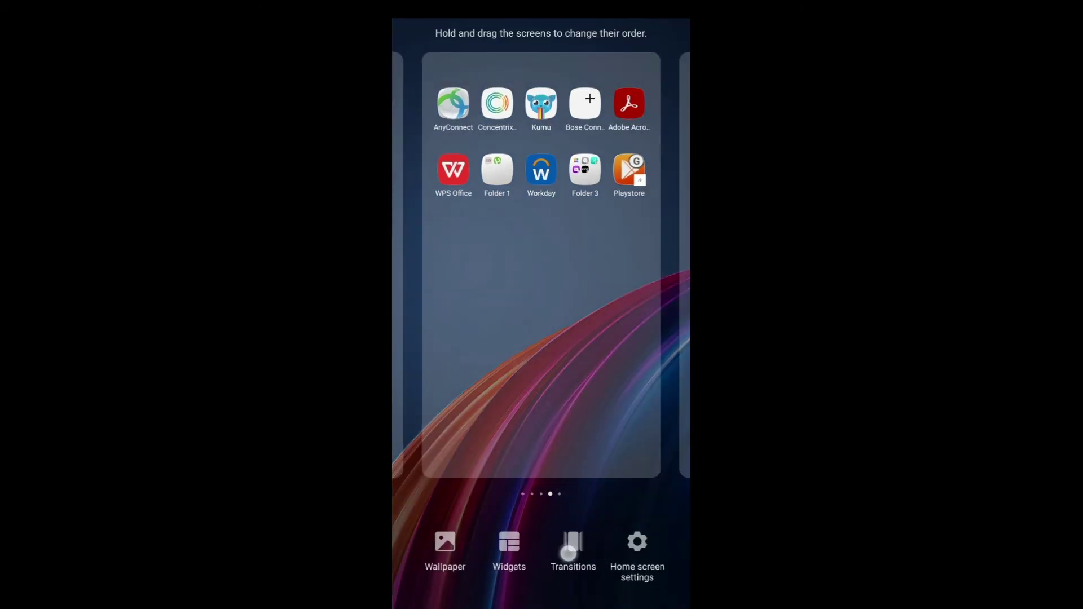
left_click(509, 546)
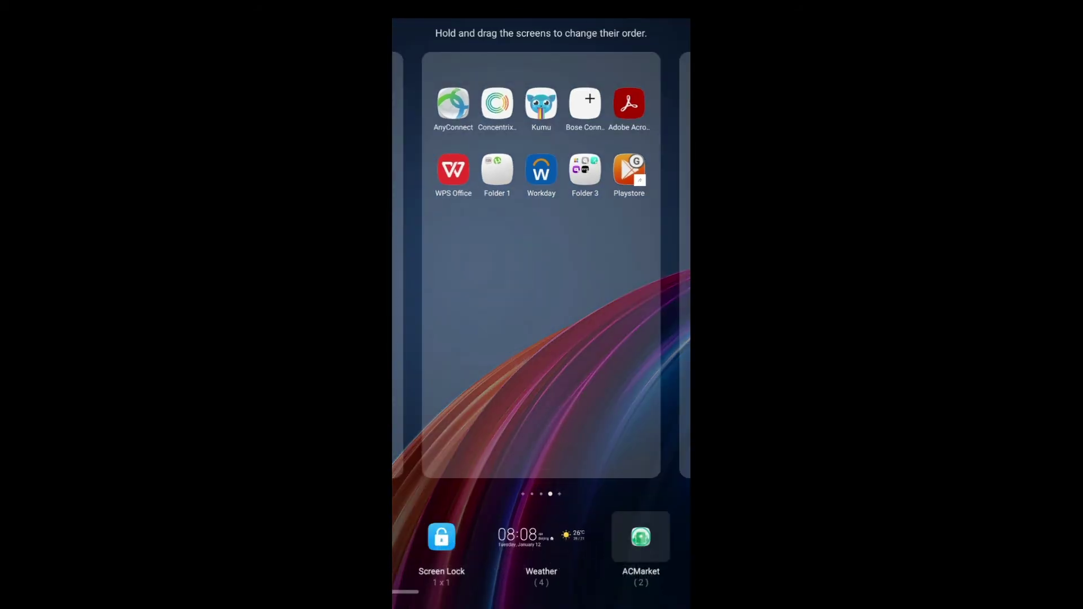
left_click_drag(629, 551, 442, 546)
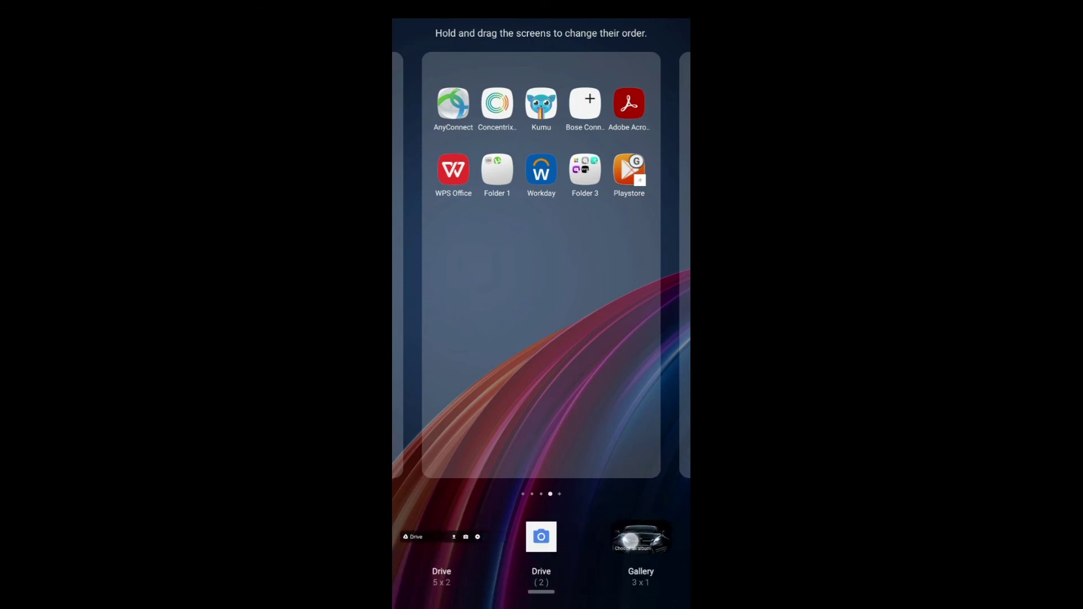
left_click_drag(629, 546, 443, 546)
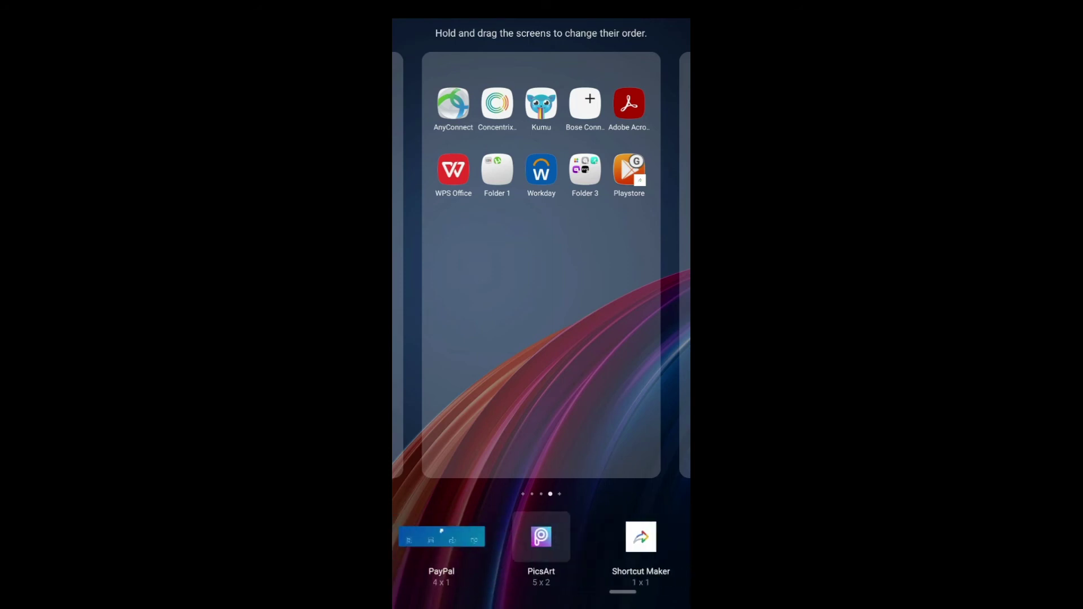
left_click_drag(641, 538, 540, 351)
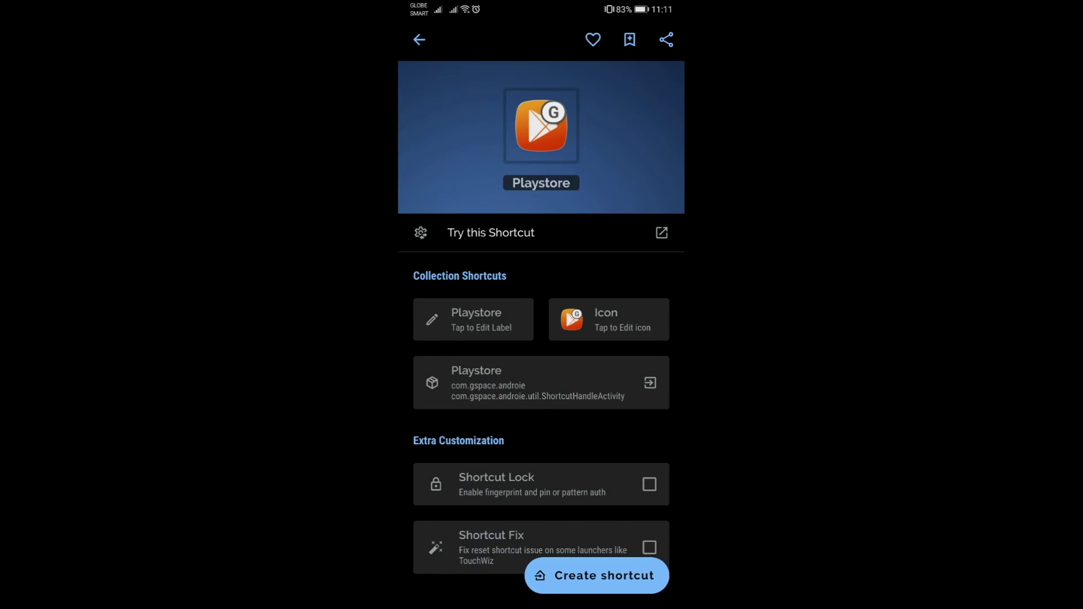
left_click_drag(632, 509, 616, 399)
Enable Shortcut Fix and create the badge-free Playstore shortcut.
left_click(648, 516)
left_click(617, 576)
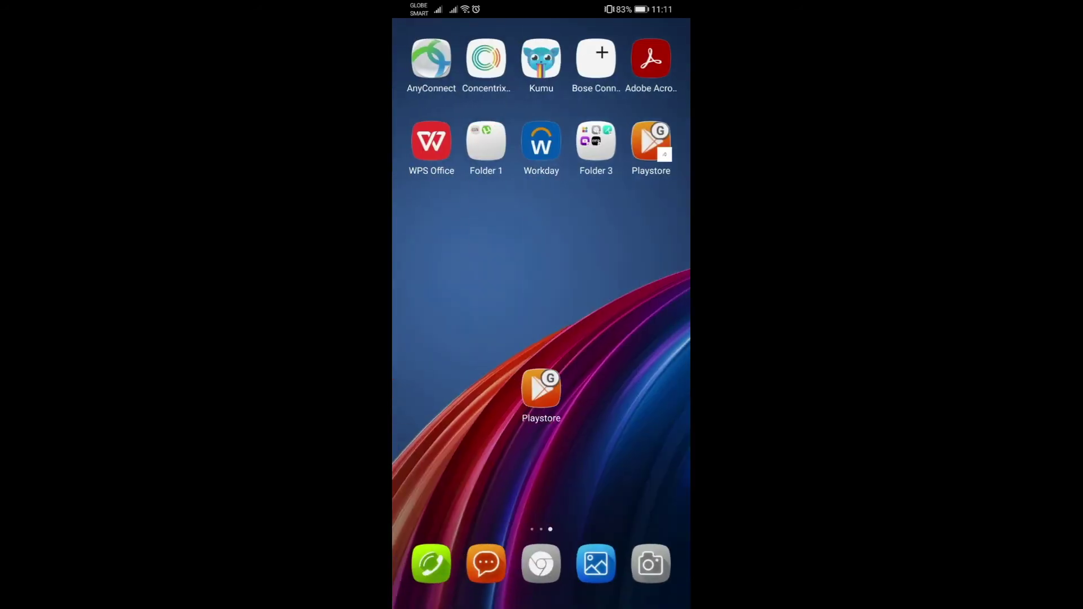
Drag the new Playstore icon below the old badged one and remove the old icon.
left_click_drag(555, 302, 605, 303)
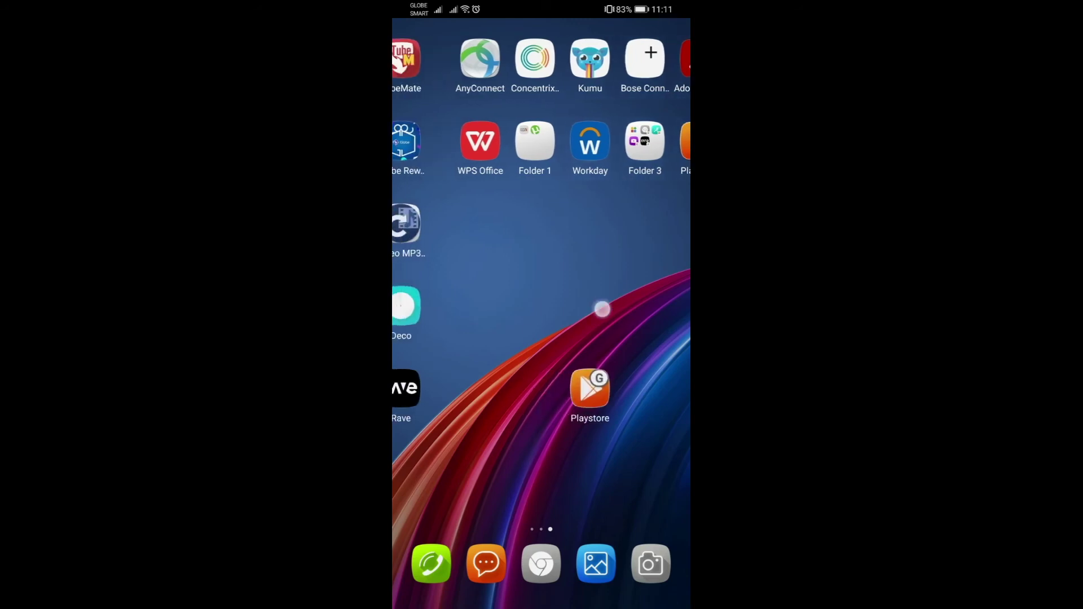
left_click(545, 392)
left_click_drag(546, 392, 650, 224)
left_click(650, 143)
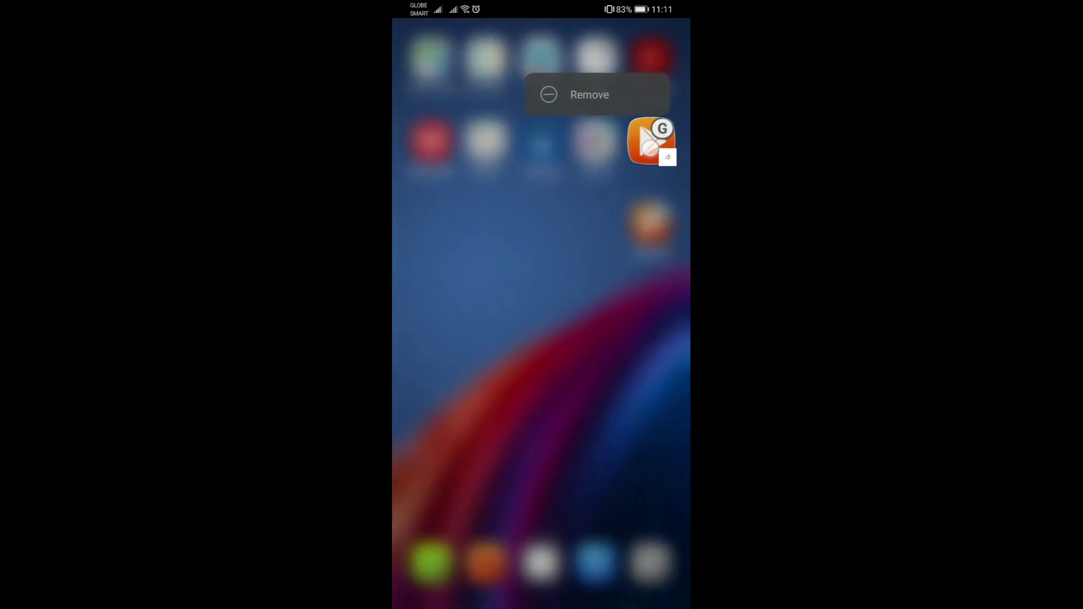
left_click(638, 98)
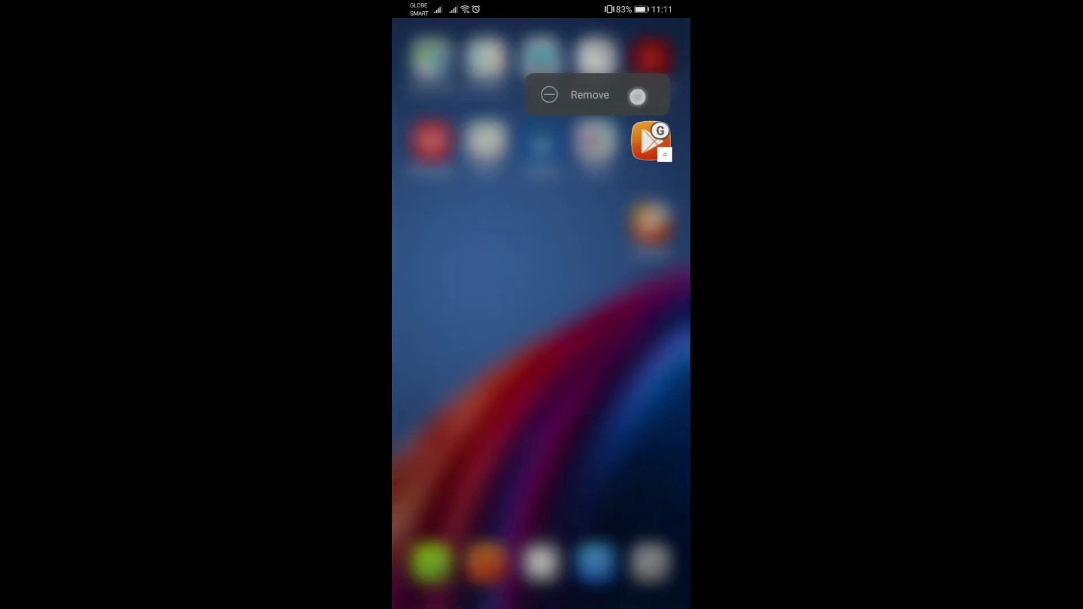
Reposition the new Playstore icon beside Folder 3.
left_click(652, 142)
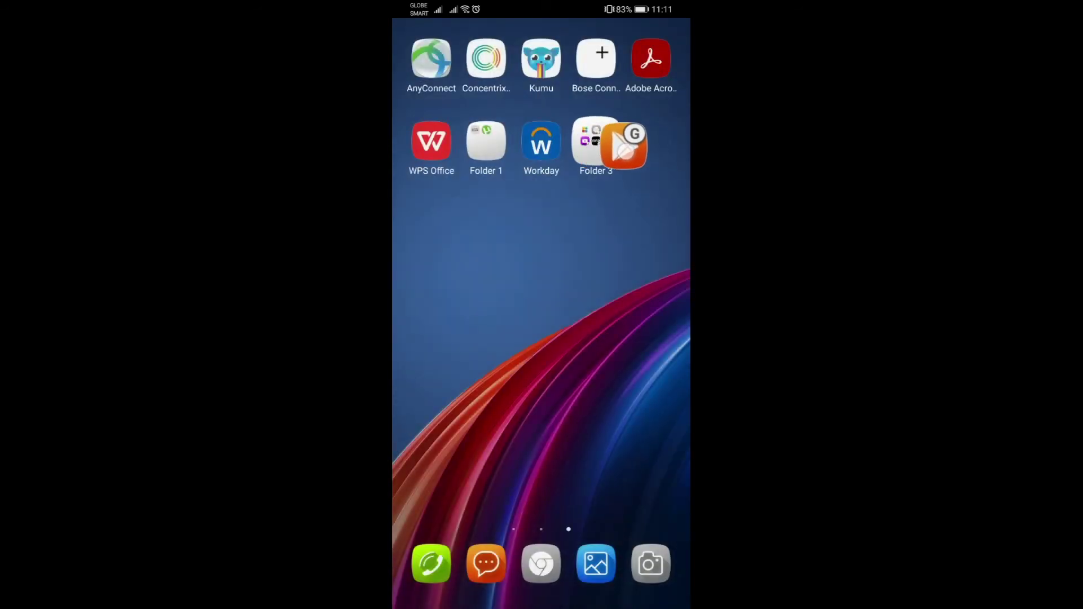
mouse_move(647, 141)
left_mouse_down()
mouse_move(648, 161)
mouse_move(602, 155)
mouse_move(651, 141)
left_mouse_up()
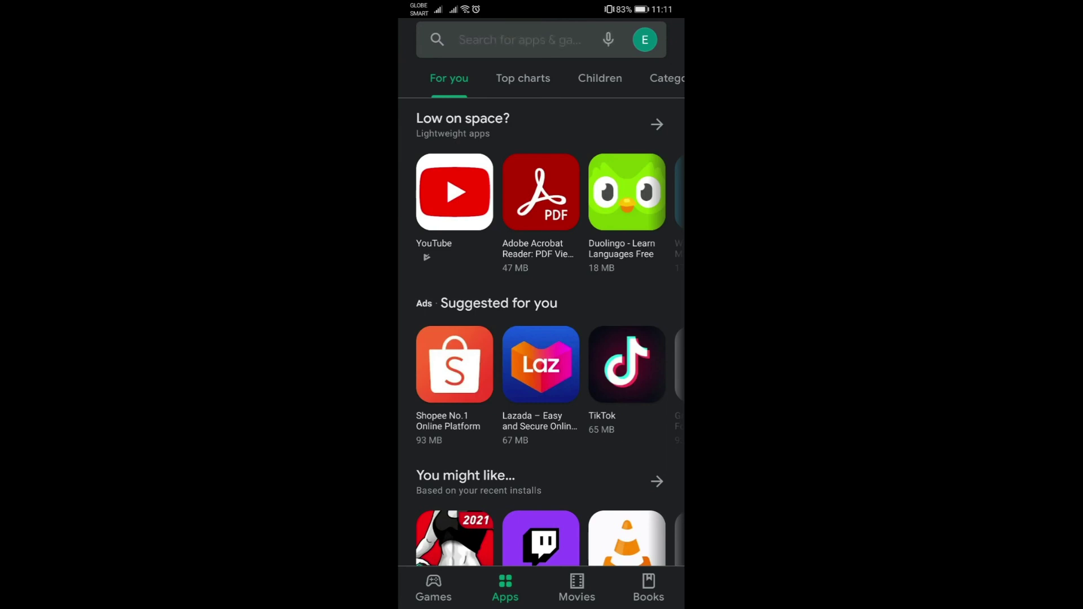
Leave Google Play for the home screen and swipe back to the first page.
left_click(617, 600)
left_click_drag(514, 424, 653, 423)
left_click_drag(474, 339, 643, 339)
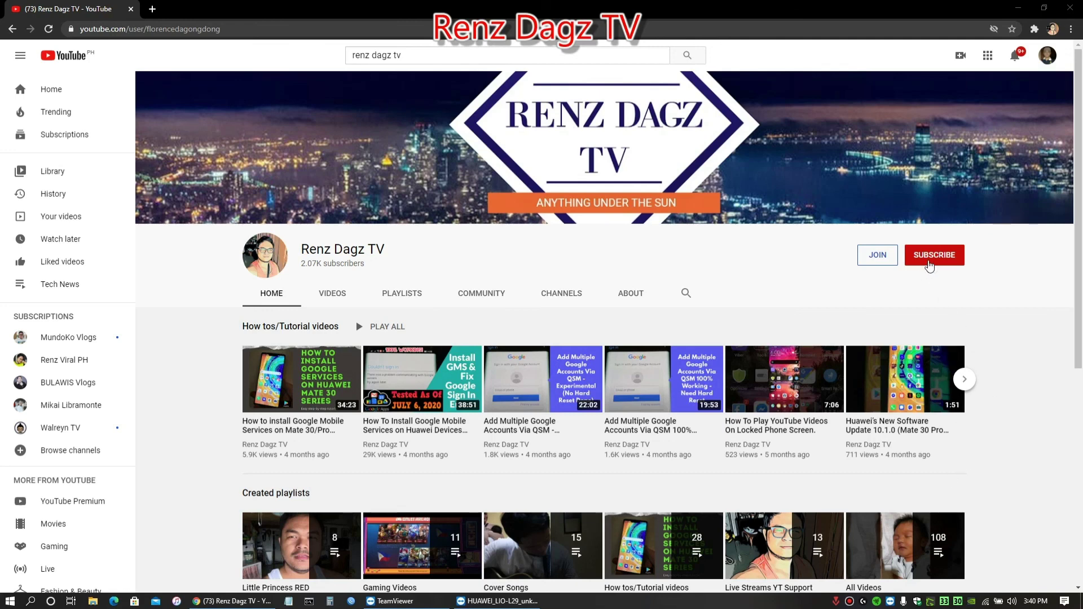
Subscribe to the Renz Dagz TV channel with notifications set to All.
left_click(929, 262)
left_click(956, 254)
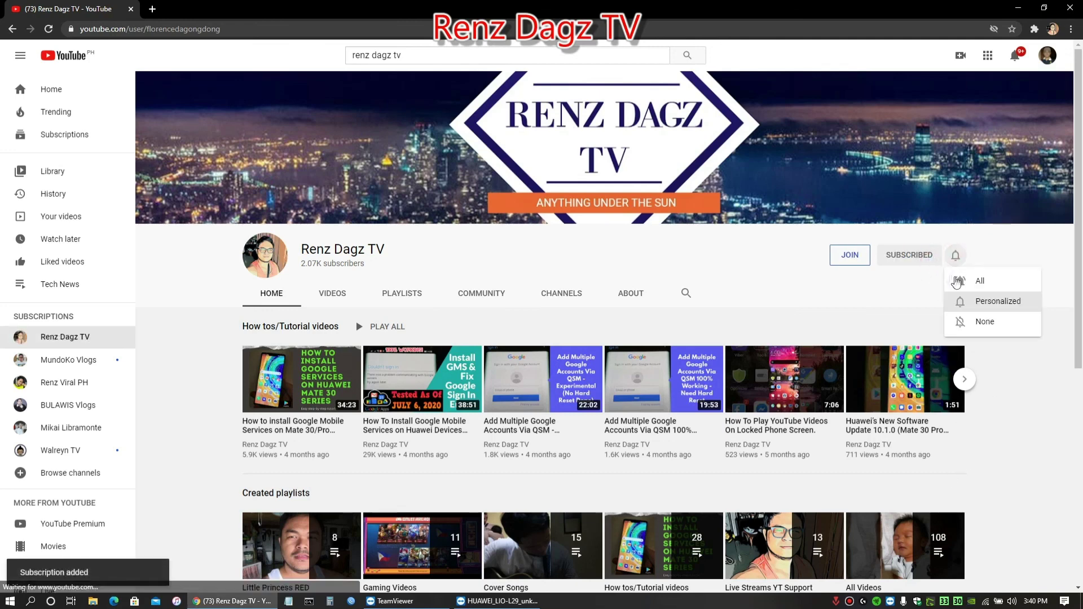
left_click(974, 285)
Minimise Chrome and bring up the HUAWEI phone mirror window.
left_click(1019, 7)
left_click(500, 601)
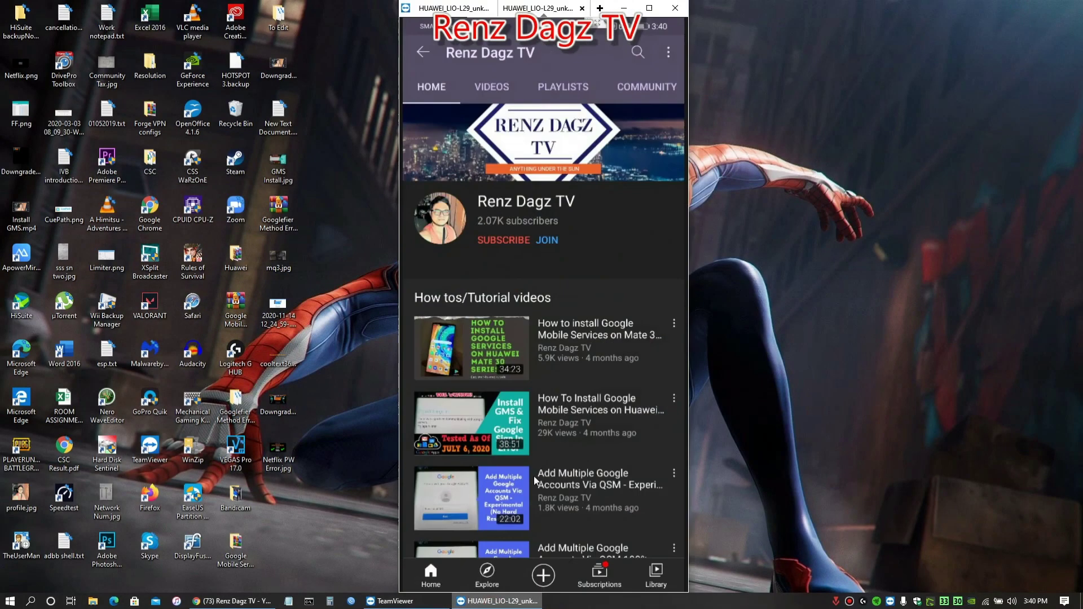